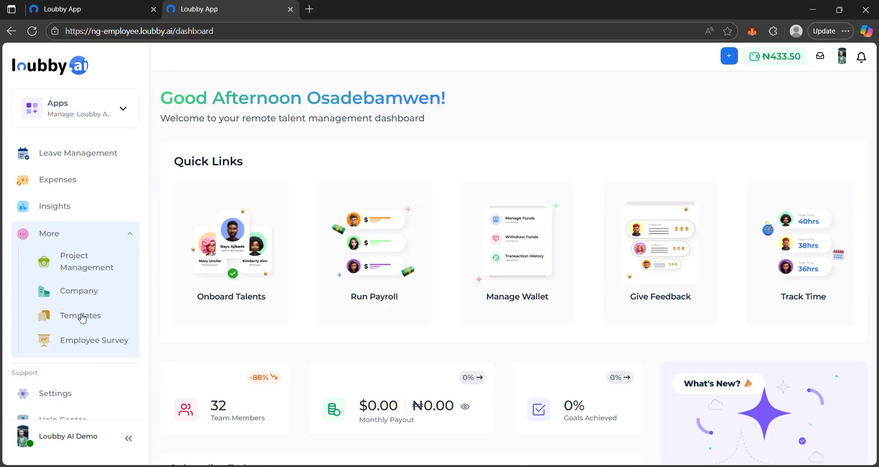
Step: Open the Templates page and look through the paid time off, unpaid time off, bonus, allowance and performance templates
click(82, 317)
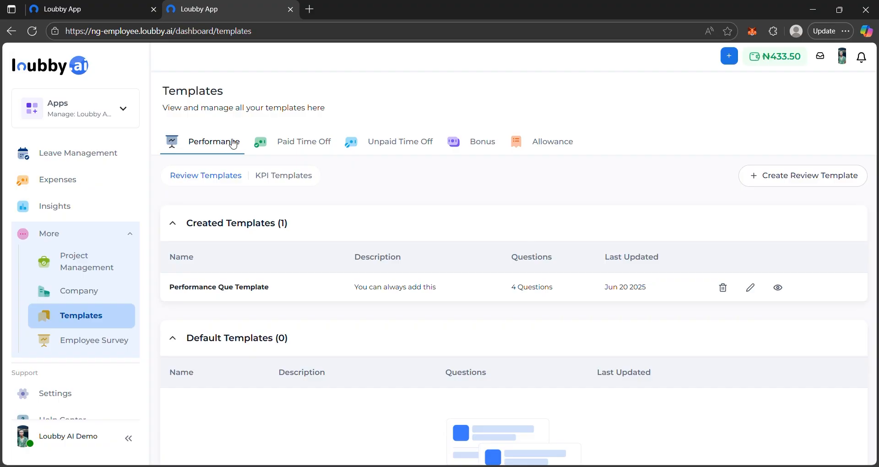
click(300, 145)
click(403, 146)
click(484, 144)
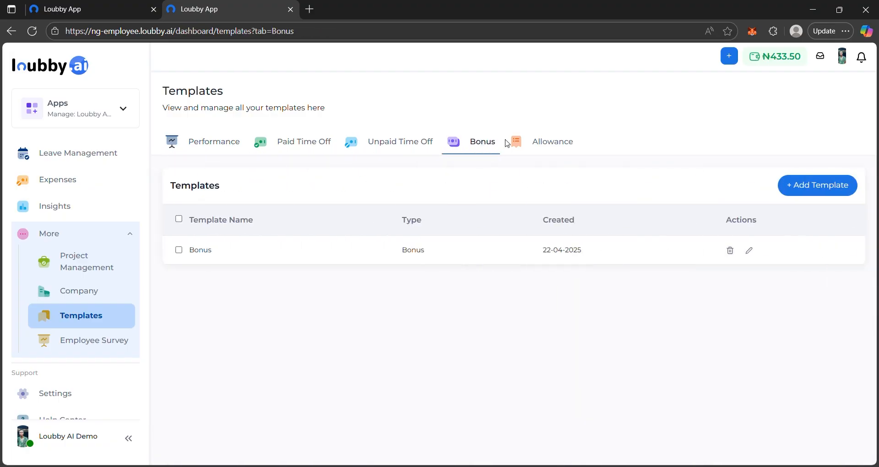
click(534, 140)
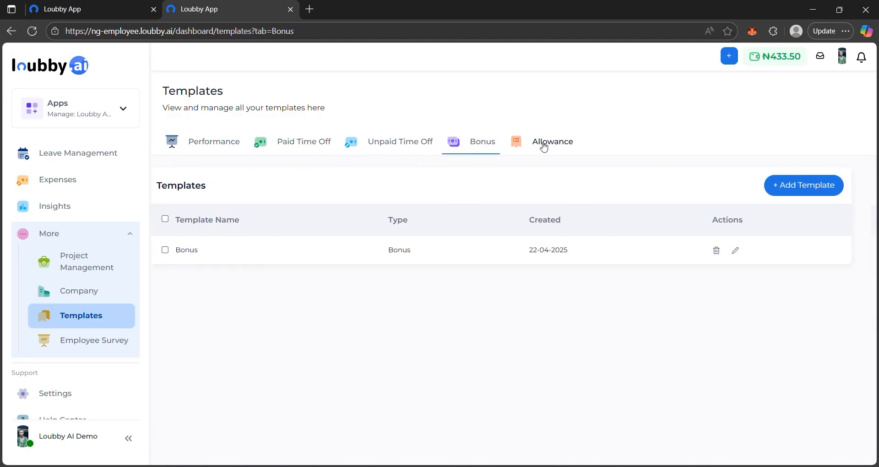
click(229, 144)
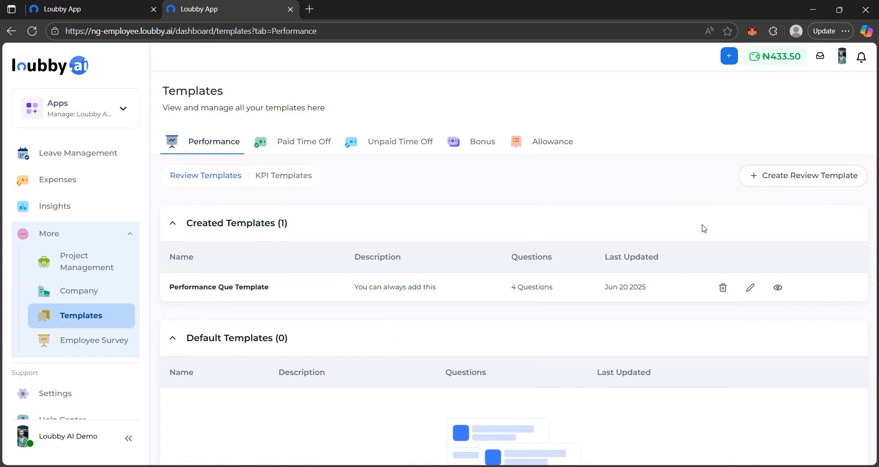
Step: Review the questions in the Performance Que Template, close its preview and look over the performance template lists
click(777, 287)
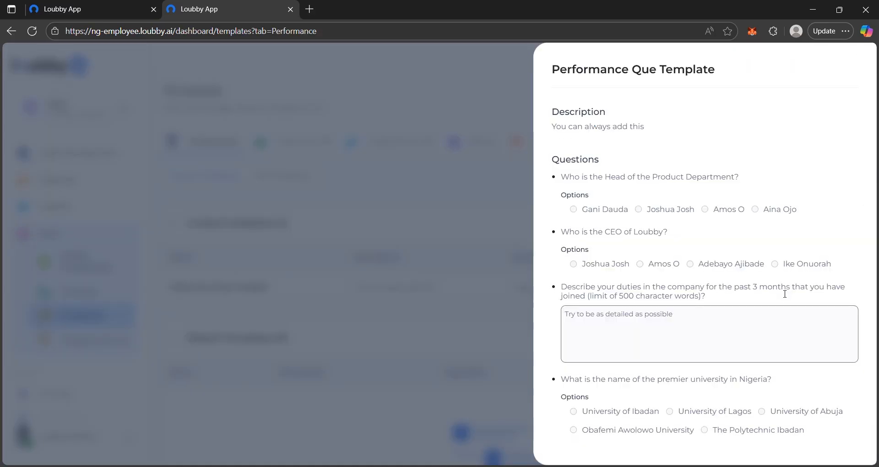
click(446, 198)
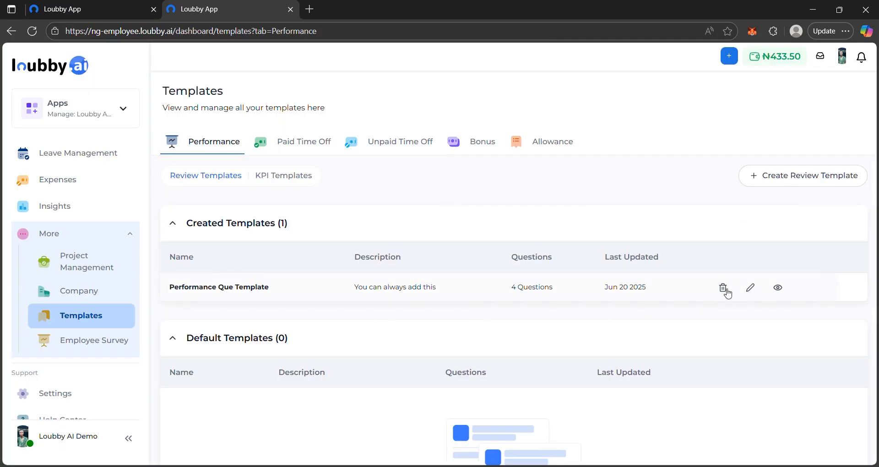
scroll(476, 337, down, 1)
scroll(476, 337, up, 1)
Step: Start a new paid time off template with Sick Leave set to 3 days off
click(304, 143)
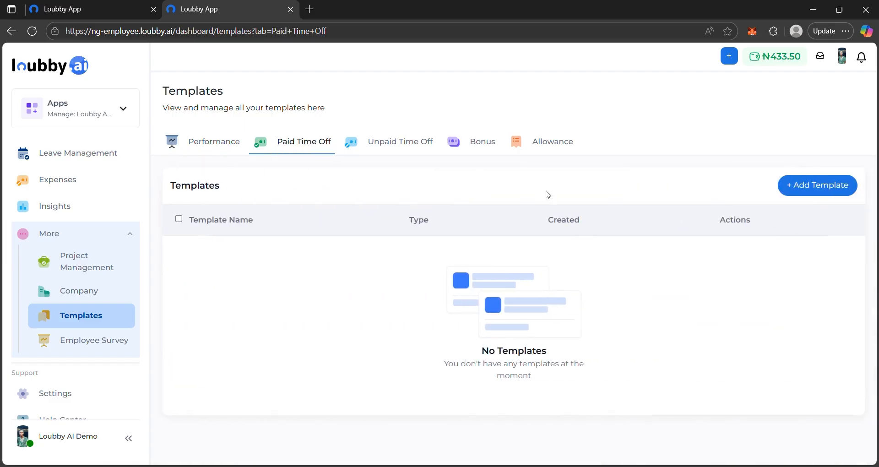
click(824, 194)
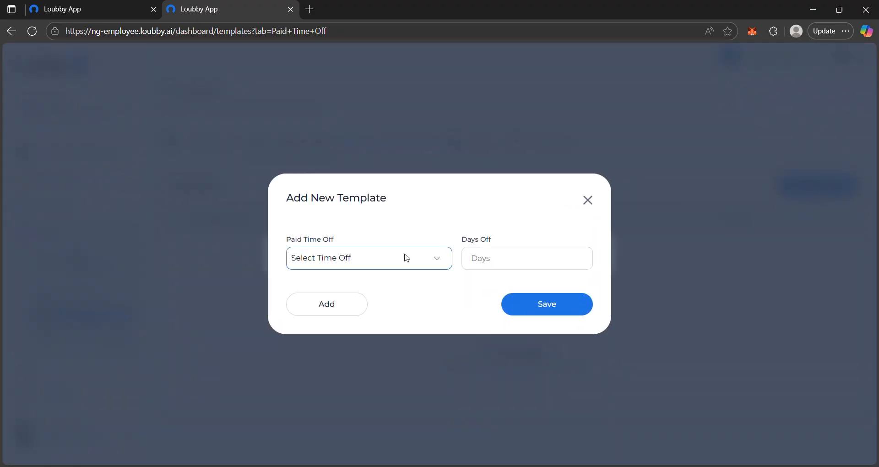
click(315, 62)
click(495, 260)
text(3)
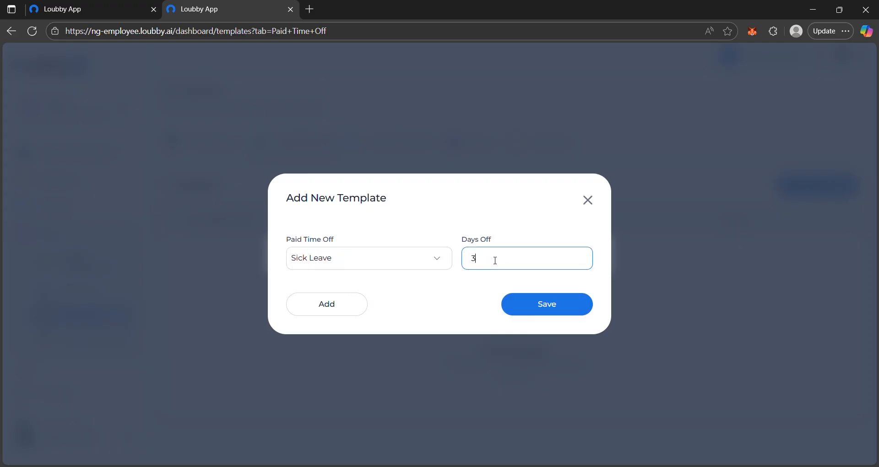
Step: Save the paid time off template under the name Sick Intern Template
click(549, 303)
click(433, 256)
text(Sick)
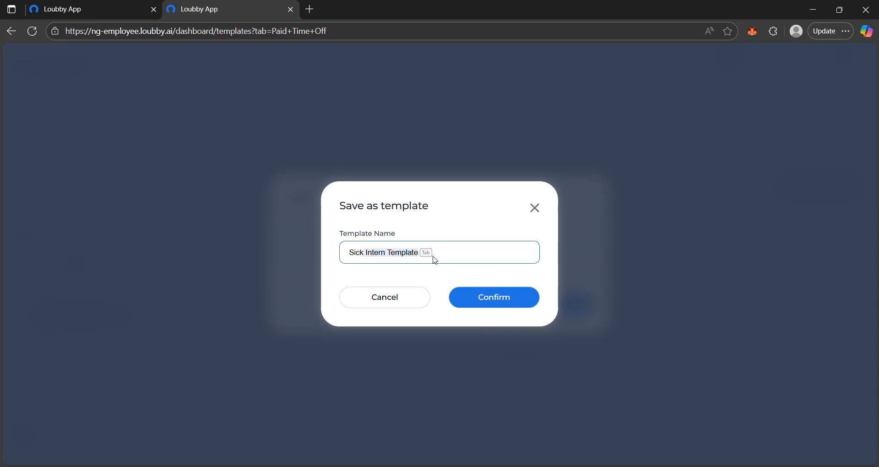
key(Tab)
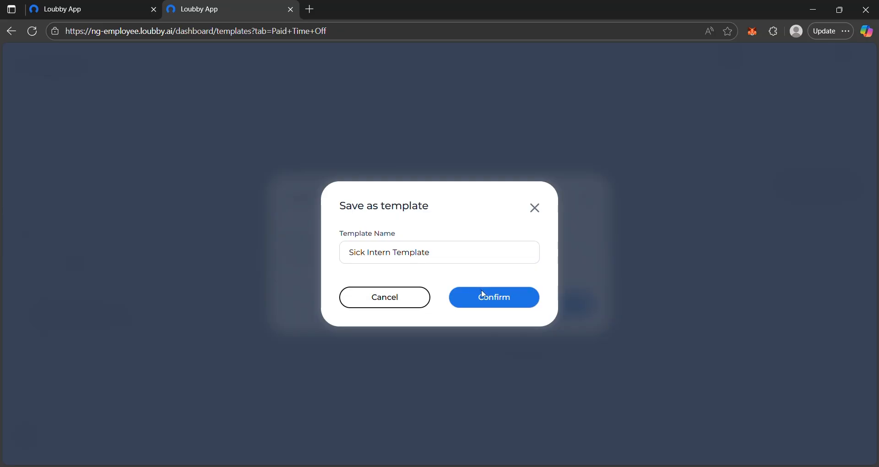
click(495, 299)
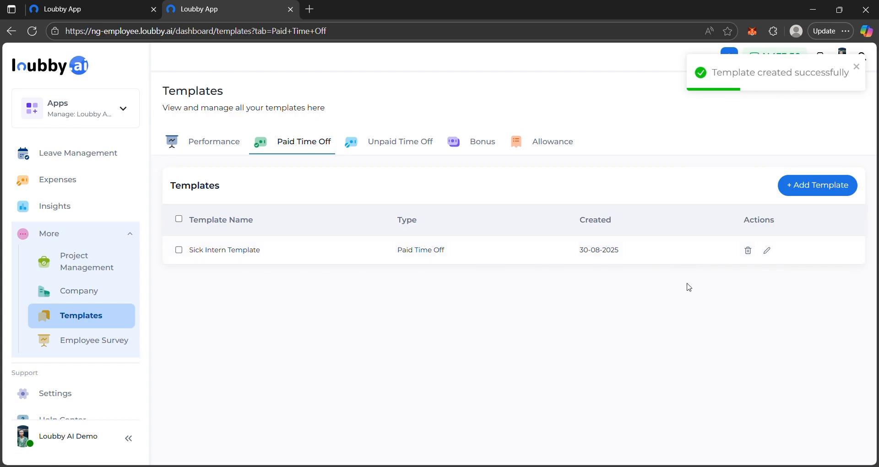
Step: Update the Sick Intern Template with Personal Leave set to 5 days off
click(767, 250)
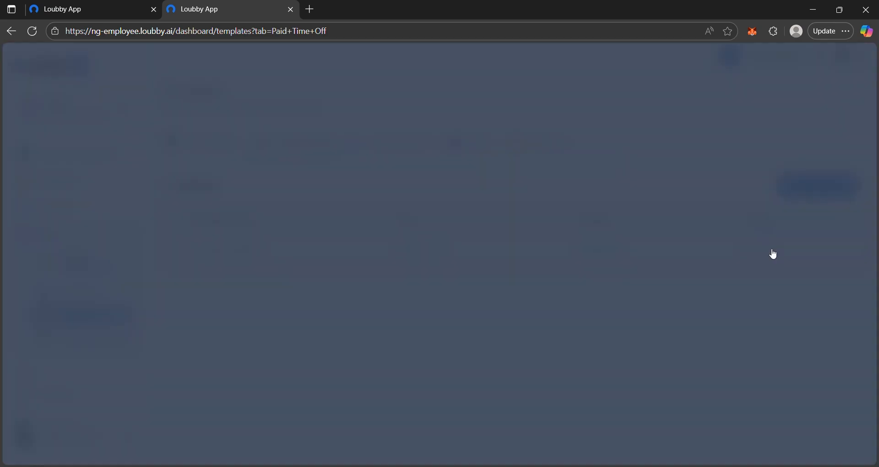
click(416, 264)
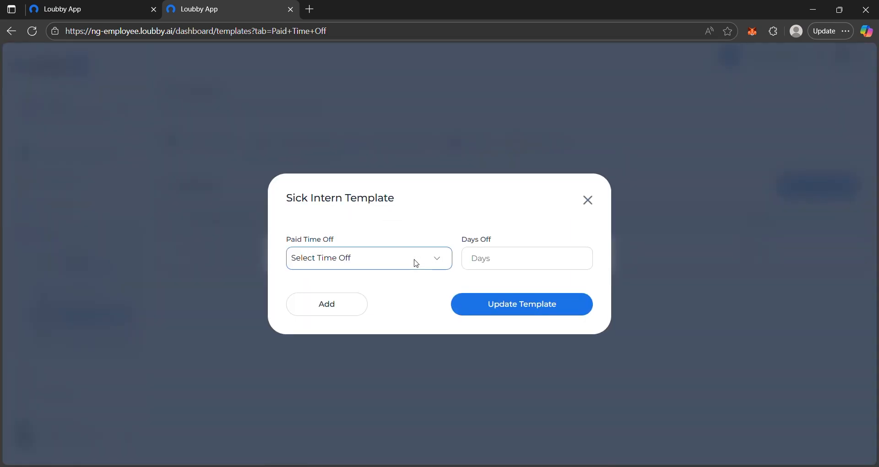
click(350, 70)
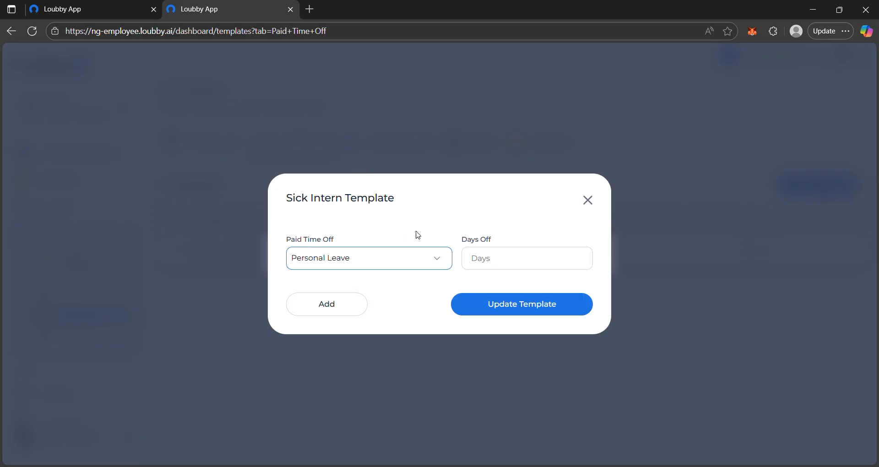
click(535, 265)
text(5)
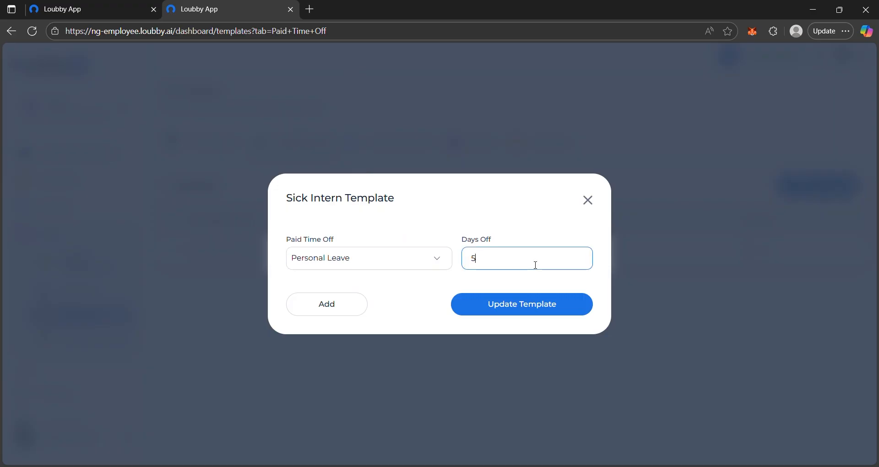
click(560, 309)
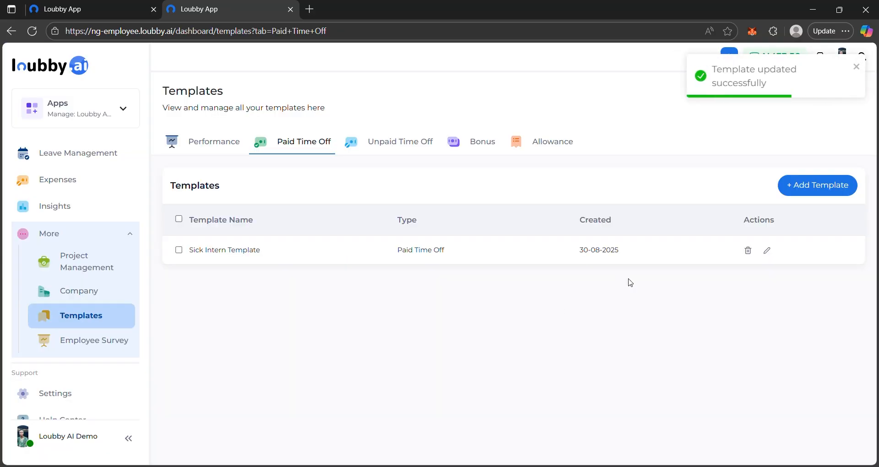
Step: Start a new unpaid time off template with Volunteer Leave set to 3 days off
click(403, 143)
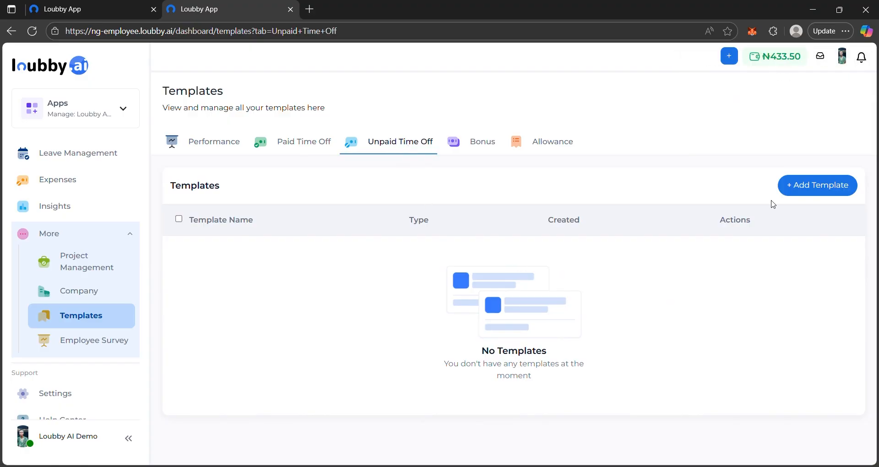
click(840, 184)
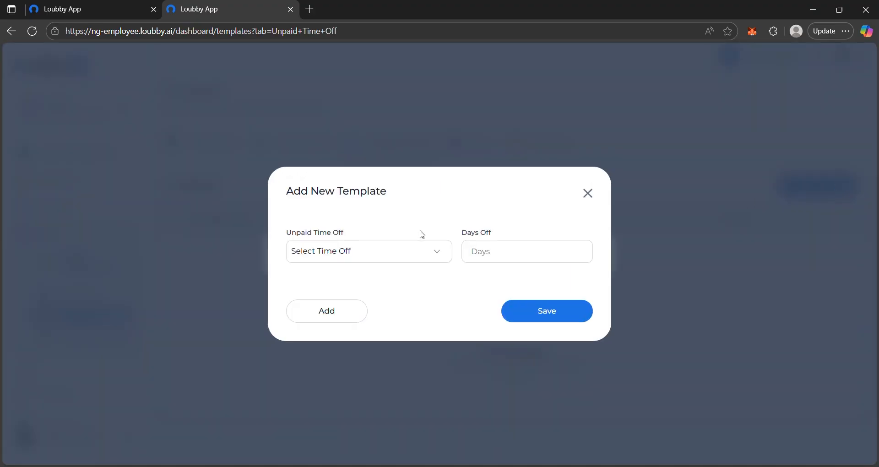
click(399, 251)
click(315, 135)
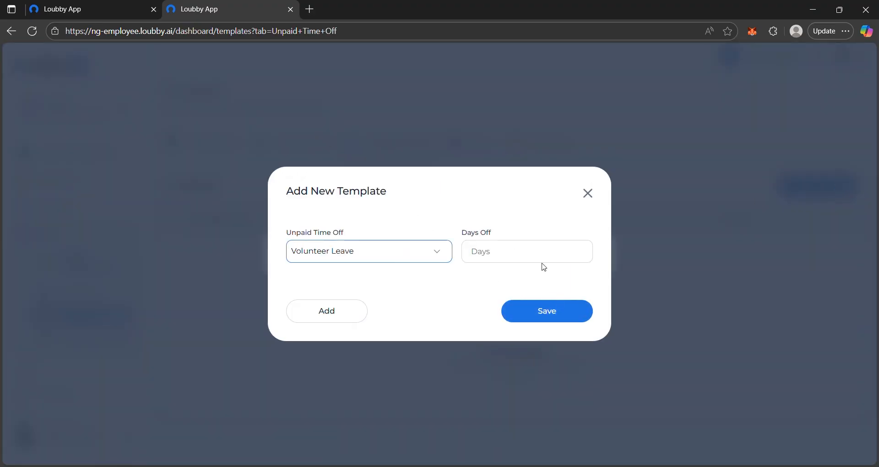
click(513, 250)
text(3)
Step: Save the unpaid time off template under the name Unpaid Time Off for Interns
click(552, 314)
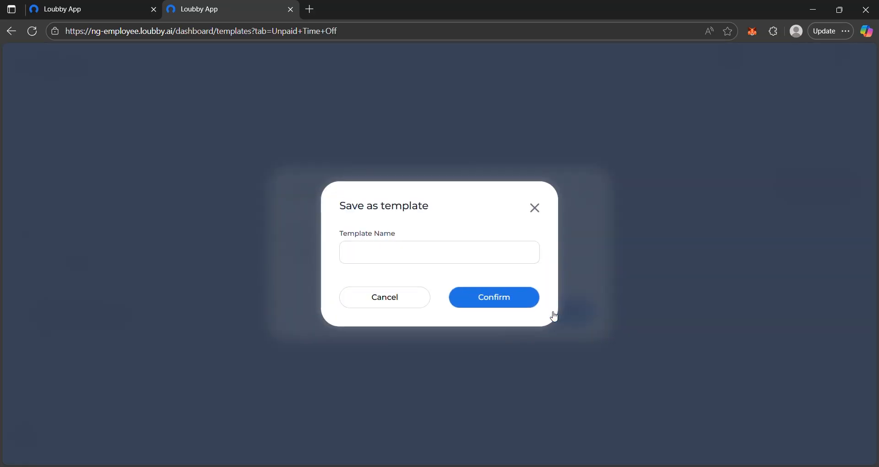
click(403, 259)
text(Un)
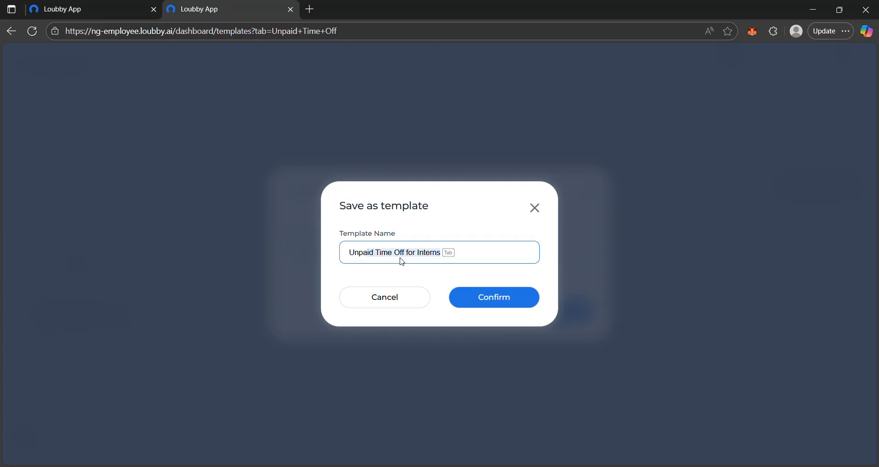
text(paid)
key(Tab)
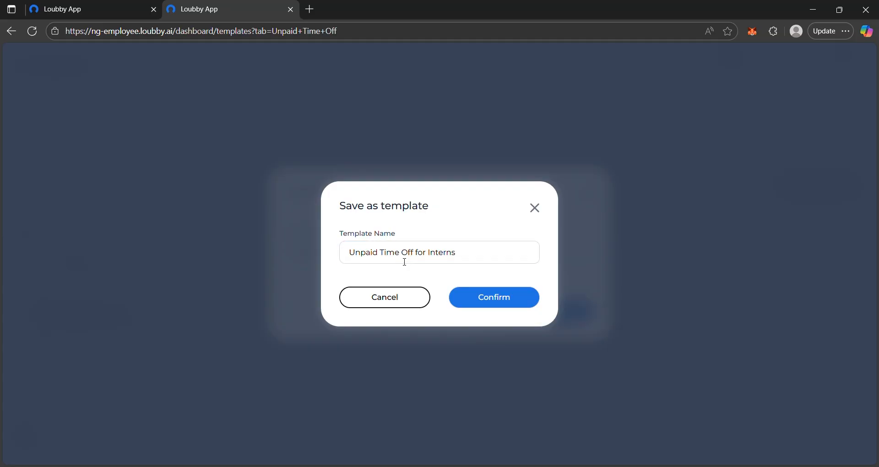
click(517, 298)
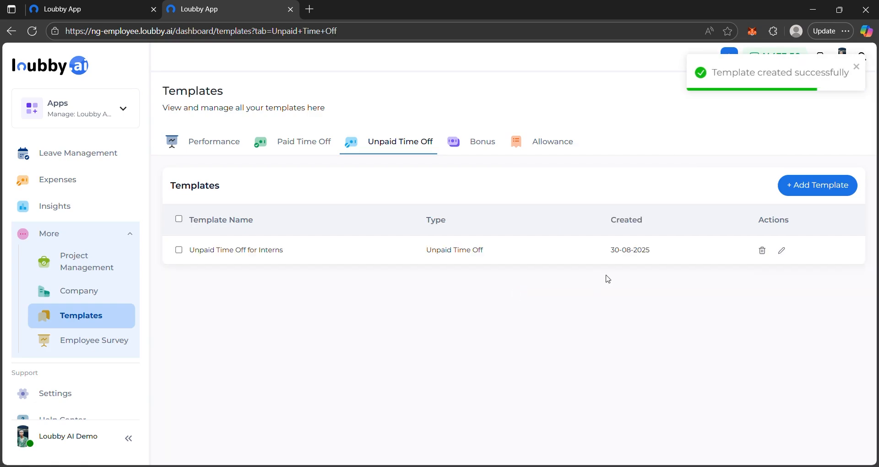
Step: Delete the Unpaid Time Off for Interns template and return to the paid time off templates
click(762, 250)
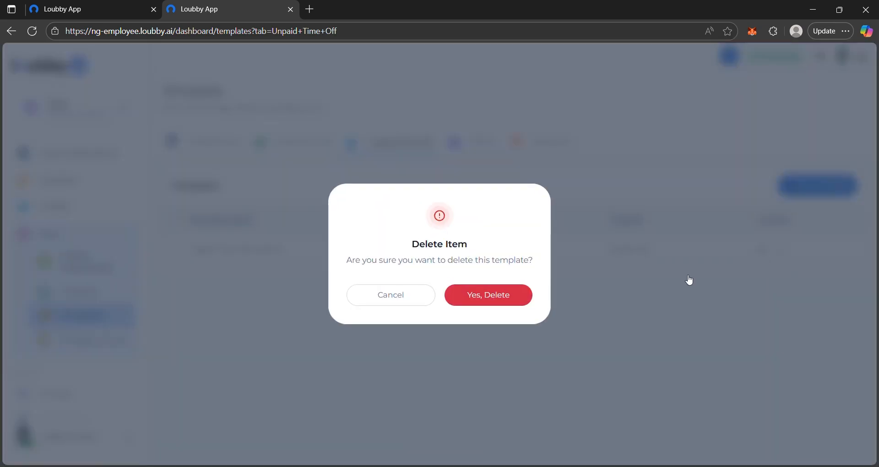
click(496, 302)
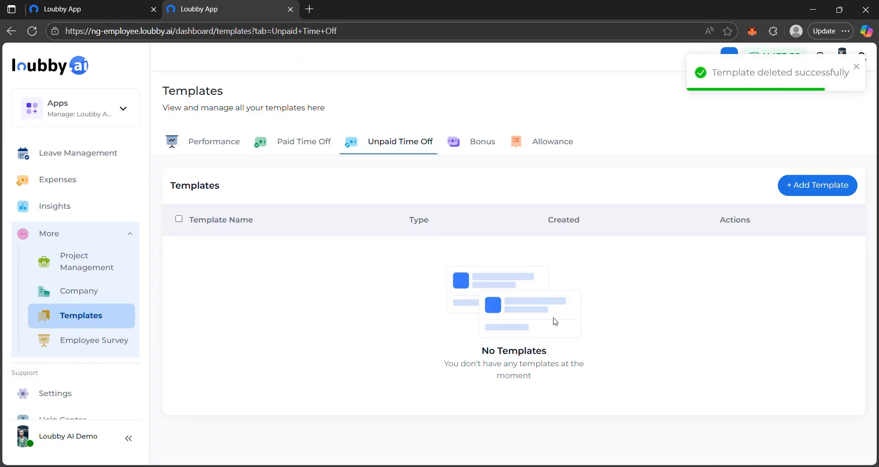
scroll(555, 322, down, 1)
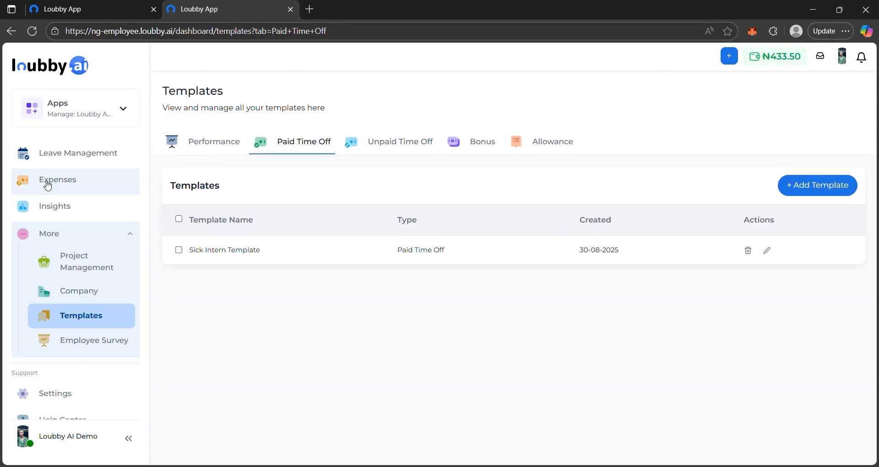
Step: From the active team members, open the HR Intern in the Project Management department for editing
scroll(48, 185, up, 3)
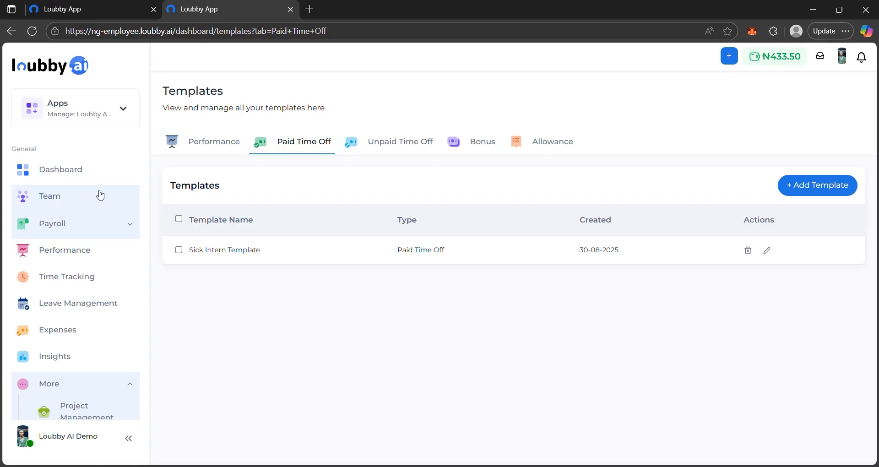
click(62, 201)
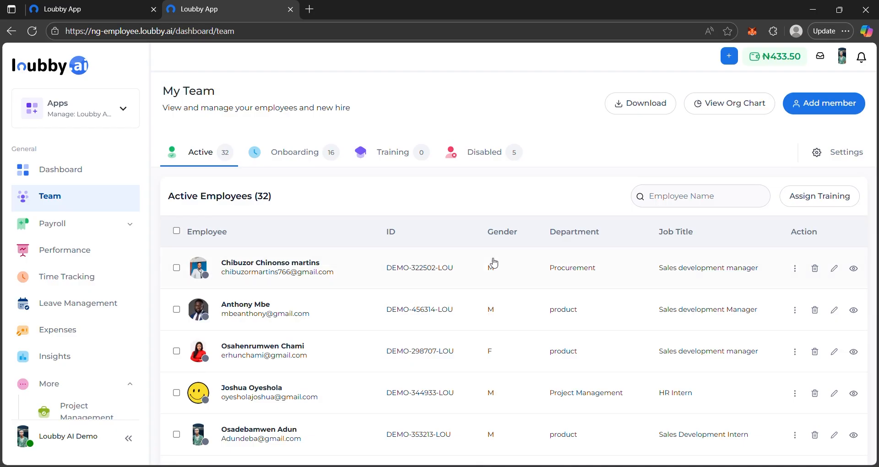
scroll(804, 287, down, 5)
scroll(824, 287, up, 5)
click(835, 394)
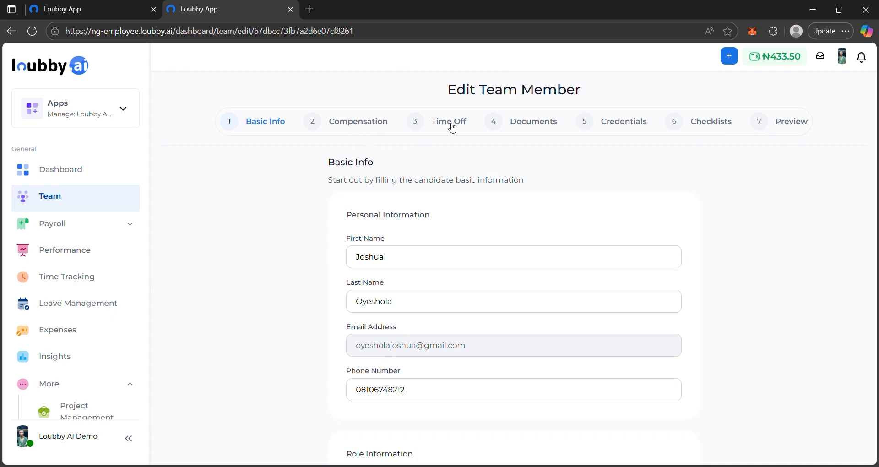
Step: Apply the UtiTra template to the allowances in the team member's compensation details
click(362, 127)
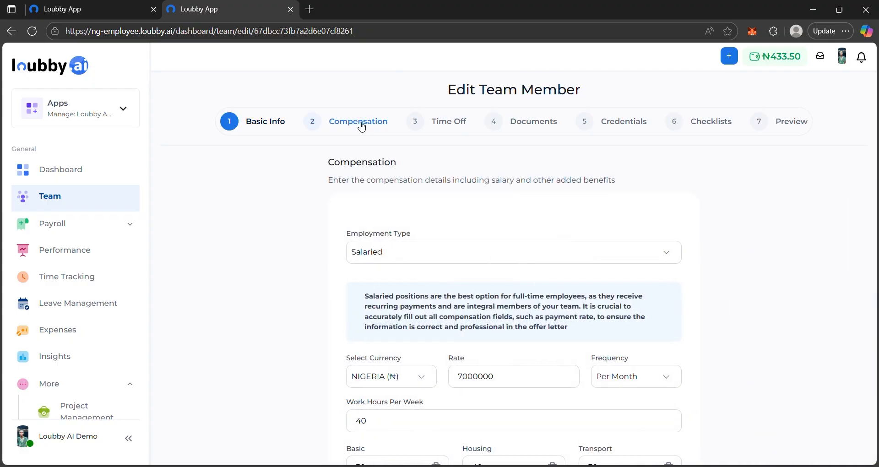
scroll(454, 191, down, 7)
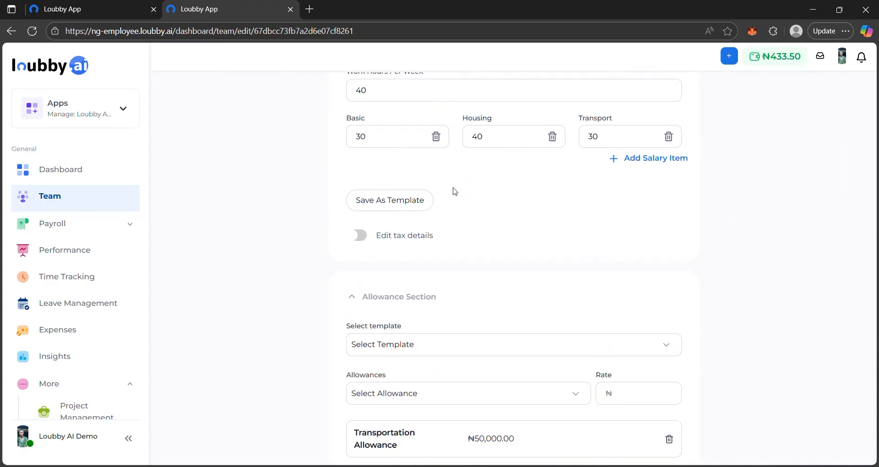
scroll(471, 254, down, 1)
scroll(471, 254, up, 1)
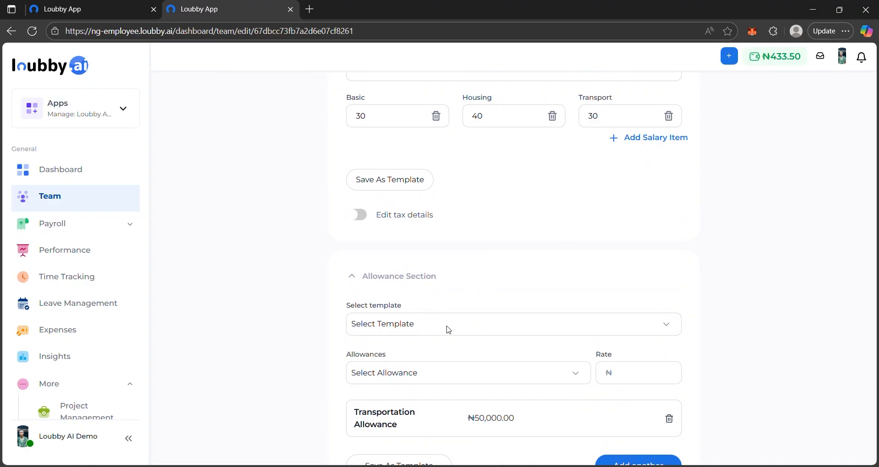
click(427, 361)
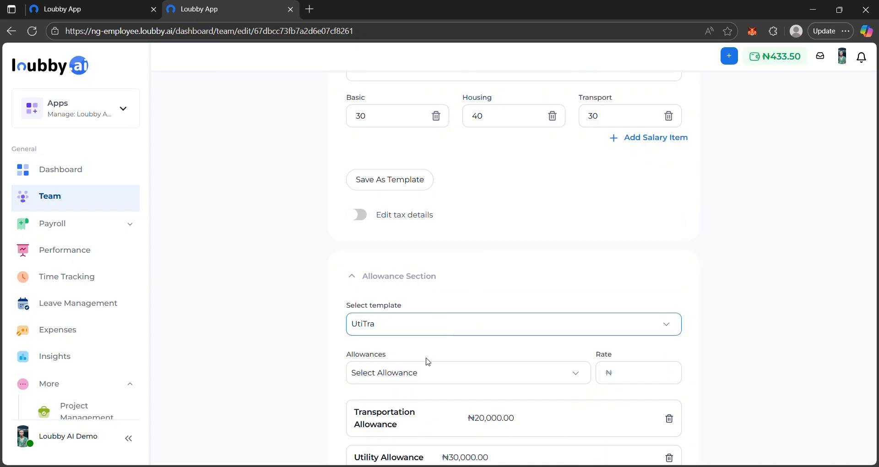
scroll(428, 362, down, 4)
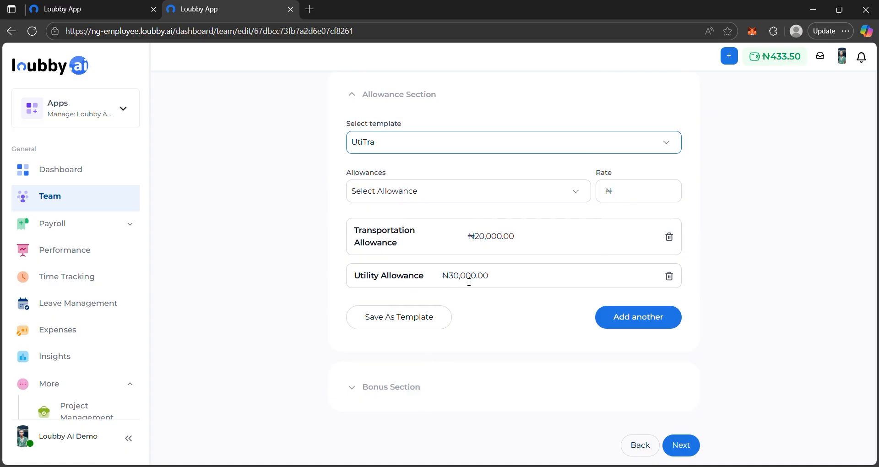
Step: Apply the Bonus template in the bonus section of the compensation details and continue to the time off details
click(382, 395)
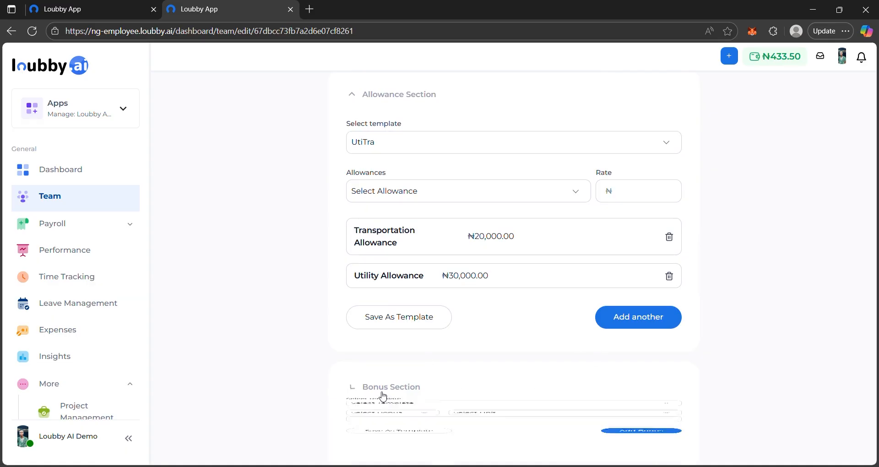
scroll(479, 356, down, 4)
click(507, 269)
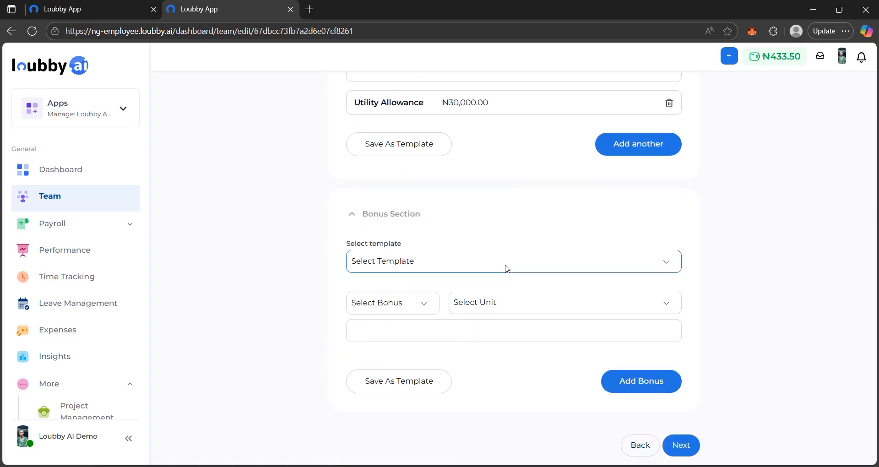
click(475, 300)
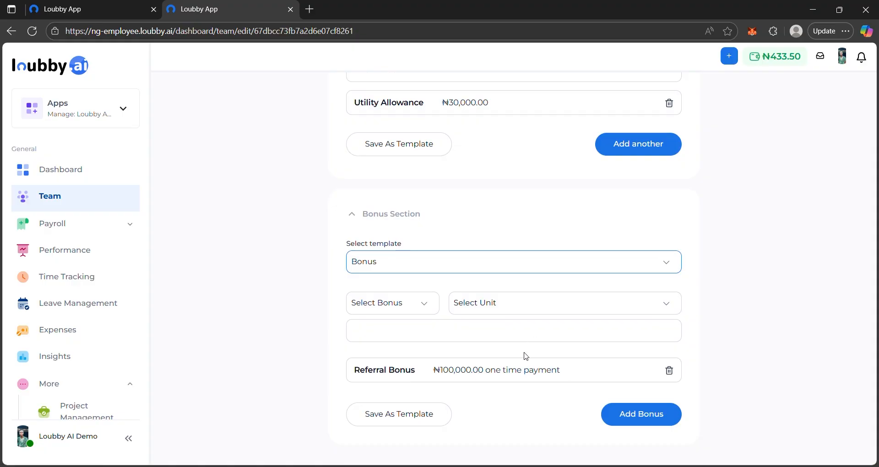
scroll(526, 359, down, 1)
click(638, 382)
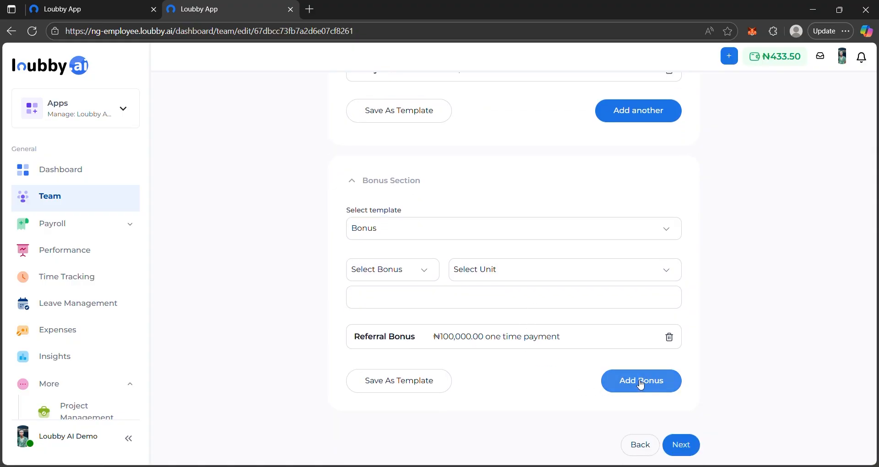
click(681, 445)
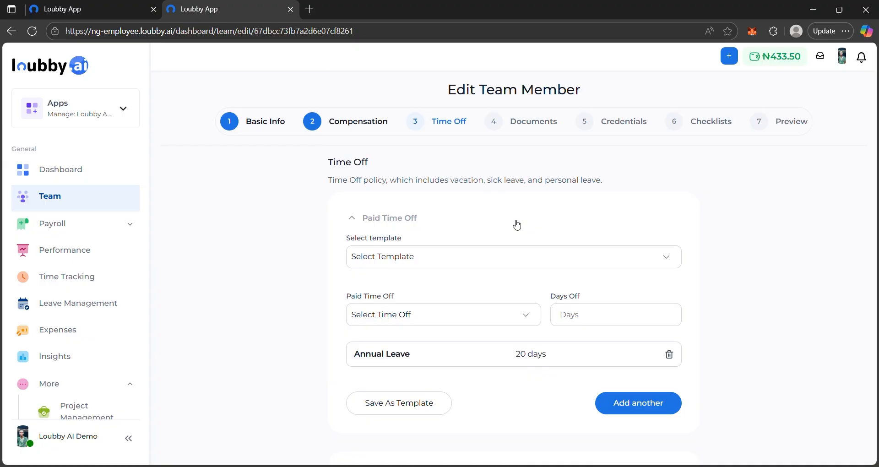
Step: Apply the Sick Intern Template to the team member's paid time off and continue to the documents
click(455, 257)
click(461, 290)
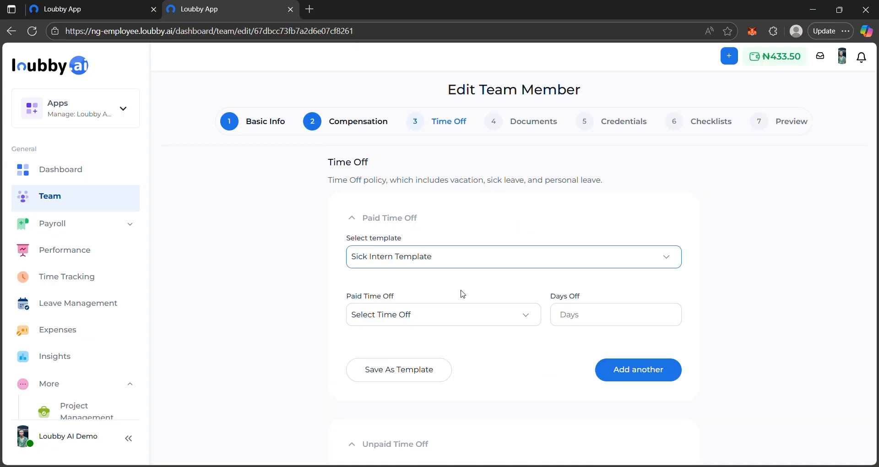
scroll(462, 293, down, 4)
scroll(463, 293, down, 10)
scroll(462, 294, up, 5)
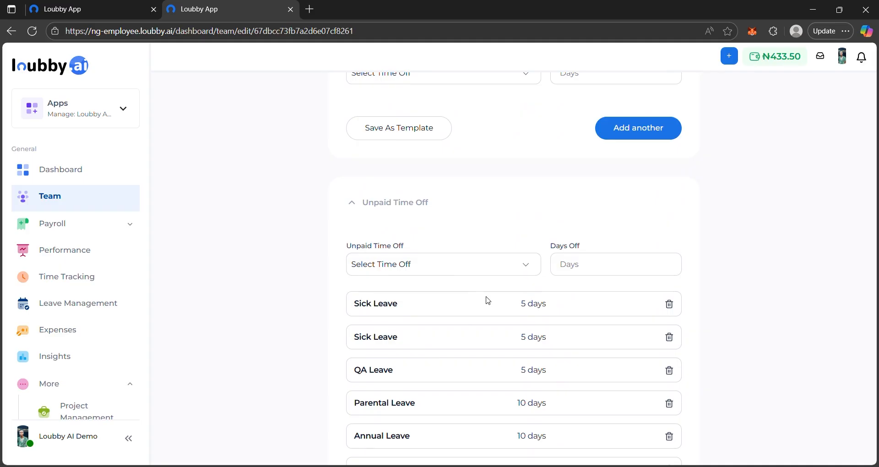
scroll(489, 301, up, 5)
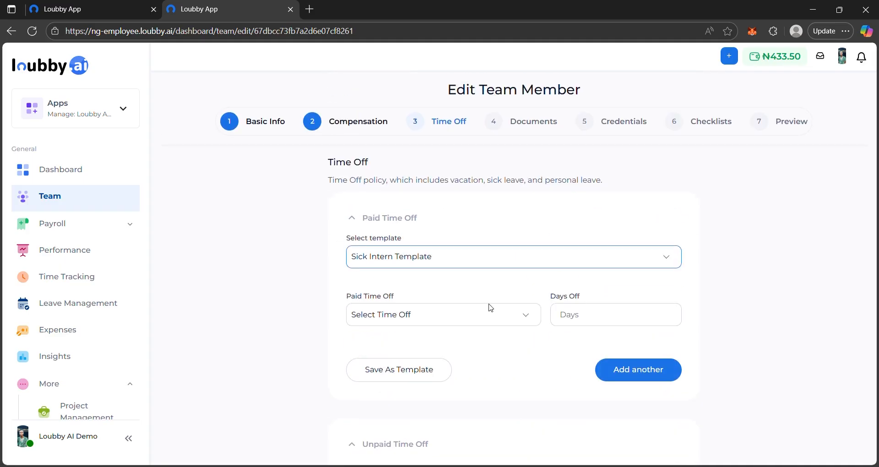
scroll(490, 274, down, 10)
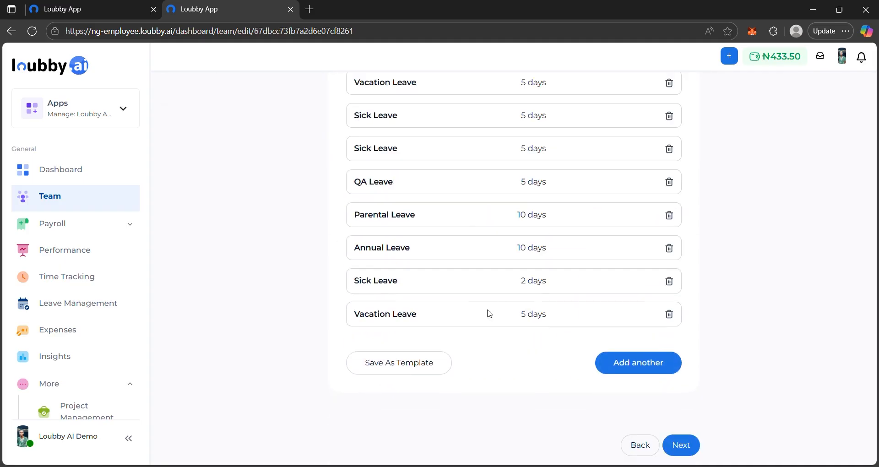
click(684, 443)
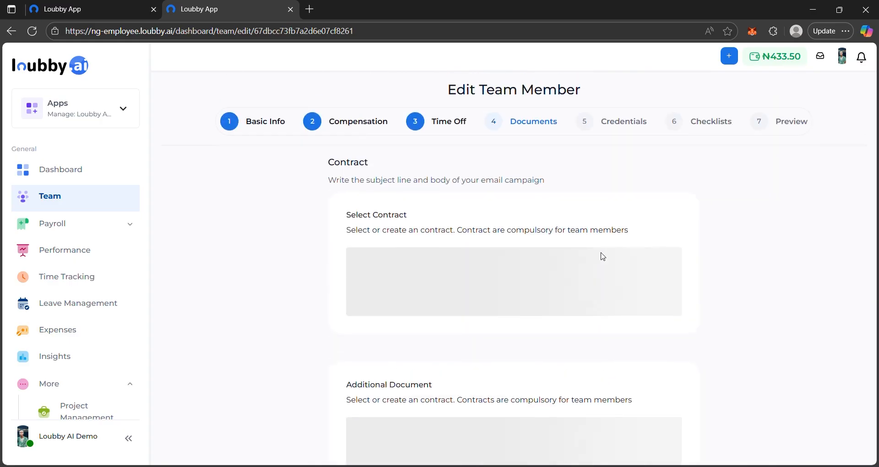
Step: Preview the team member's final details and submit the update
click(794, 123)
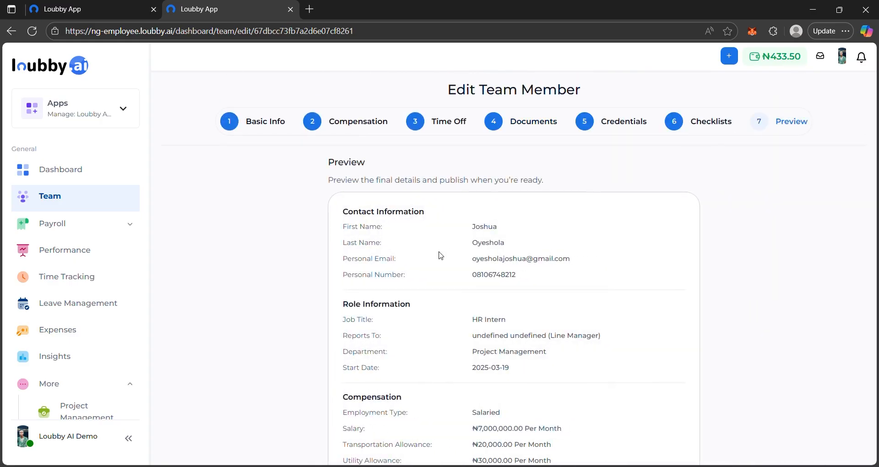
scroll(440, 255, down, 5)
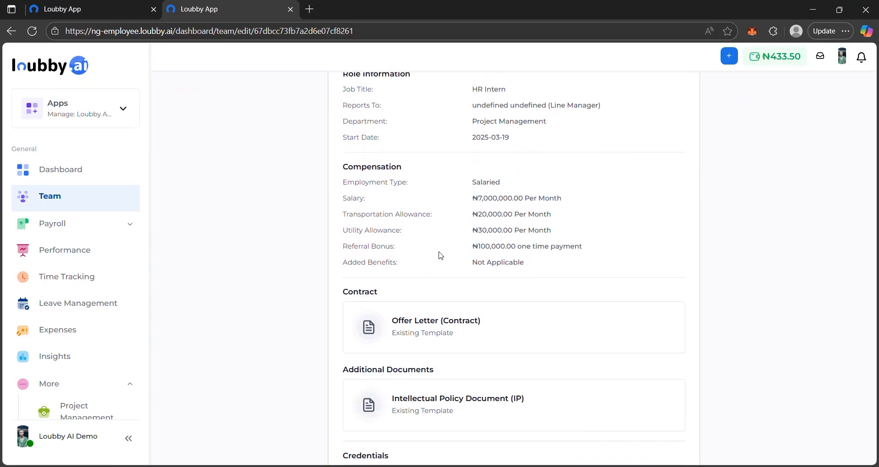
scroll(485, 224, down, 5)
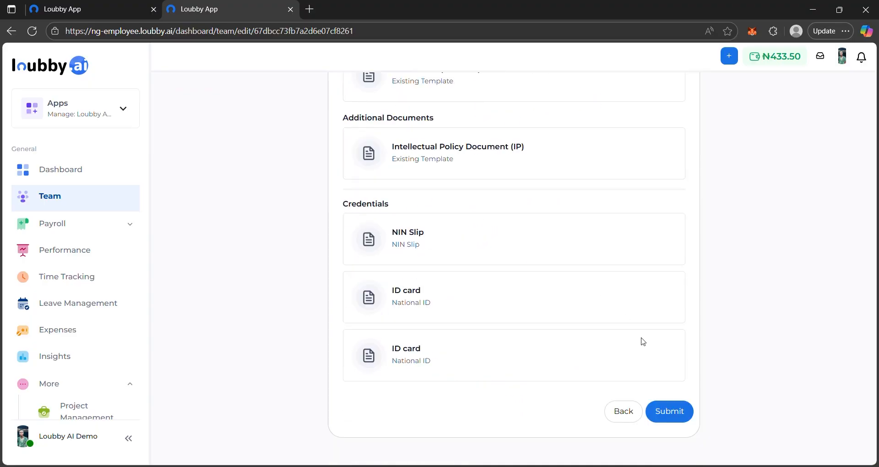
click(680, 411)
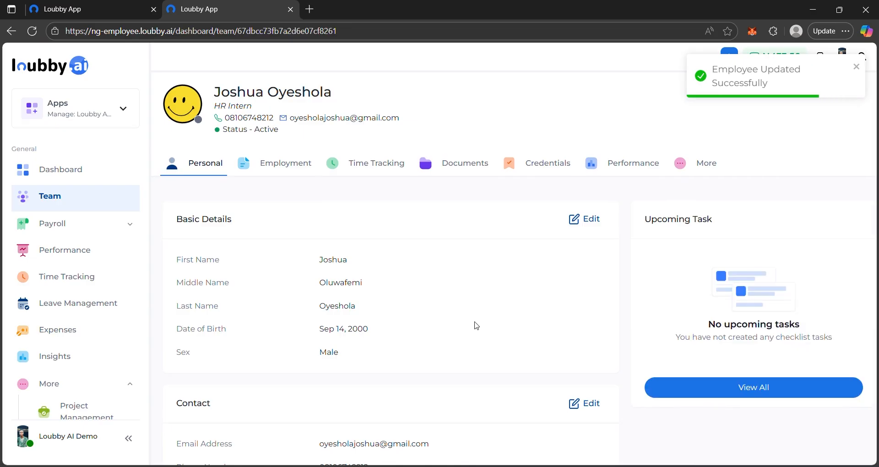
Step: From the performance area, start a new review of the General Review type
scroll(88, 330, down, 4)
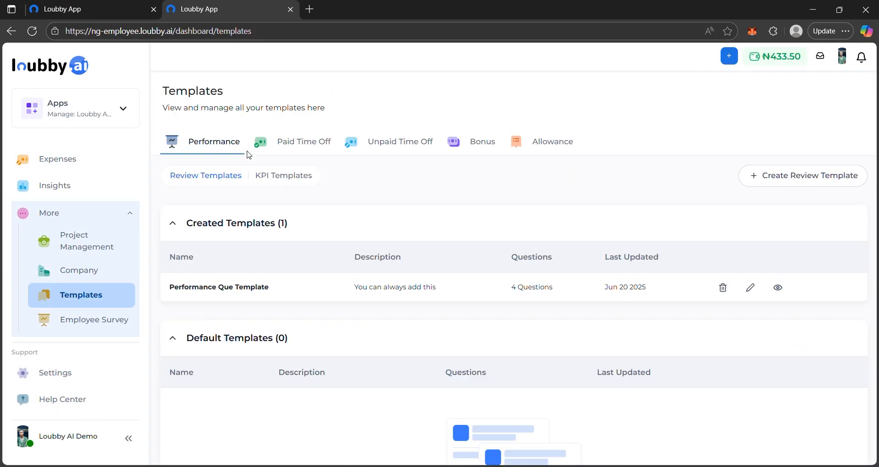
scroll(51, 223, up, 3)
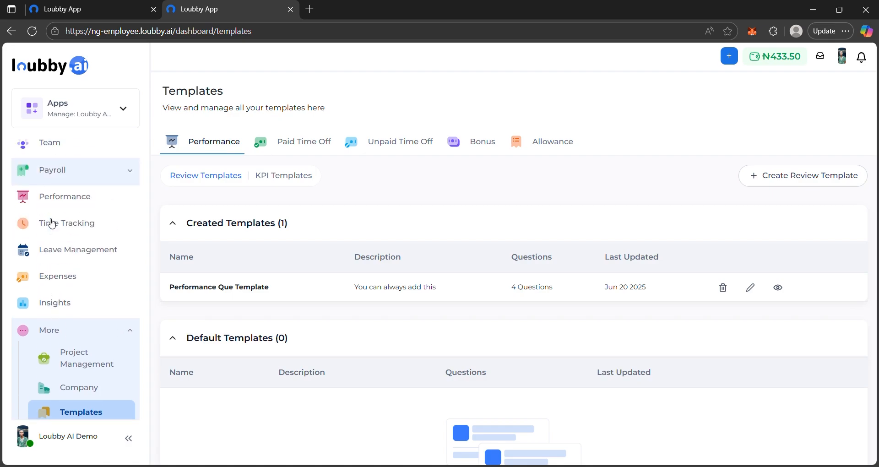
click(77, 204)
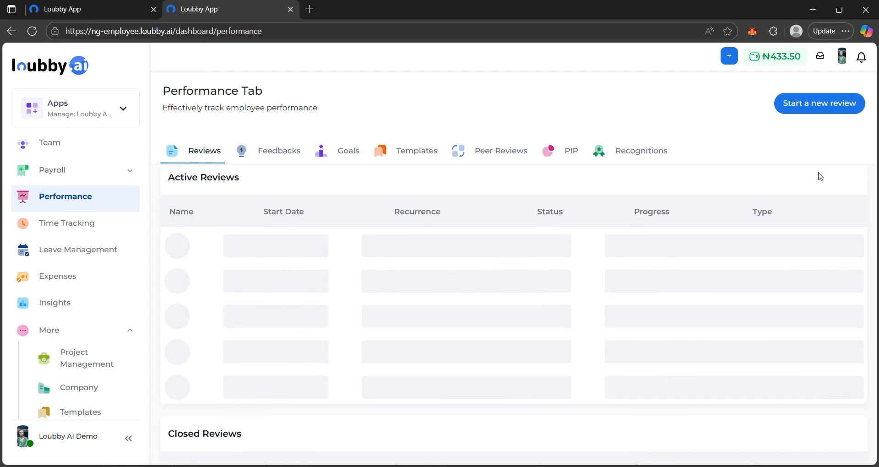
click(833, 107)
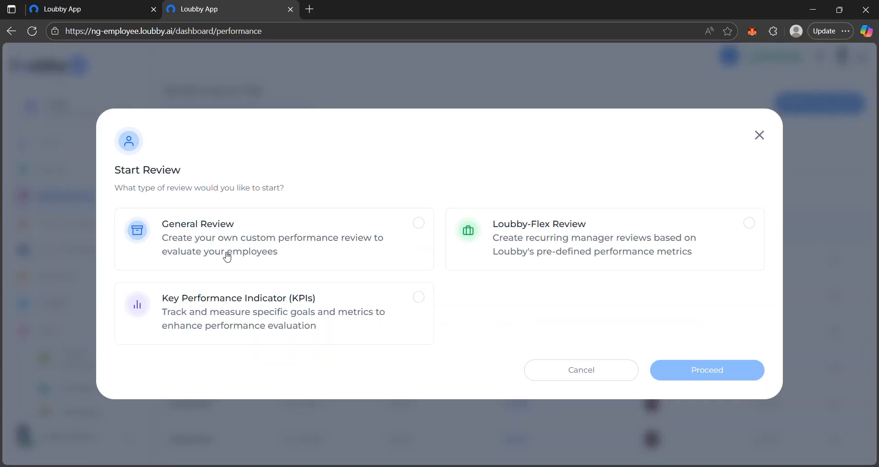
click(316, 248)
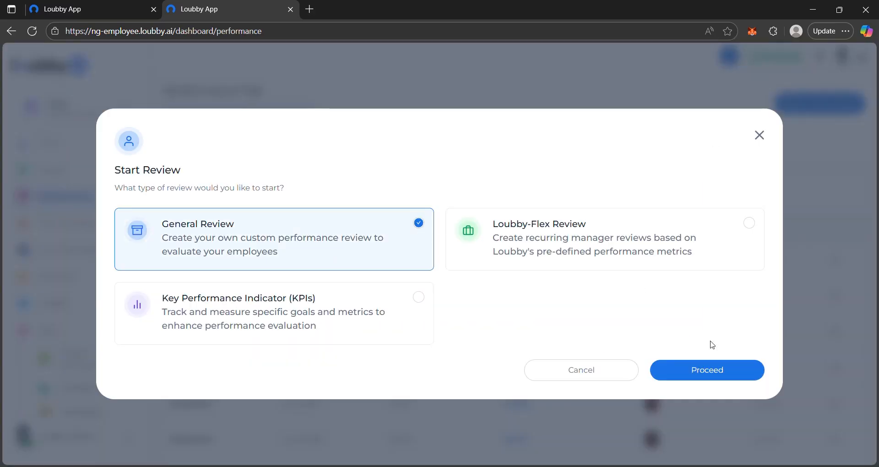
click(734, 370)
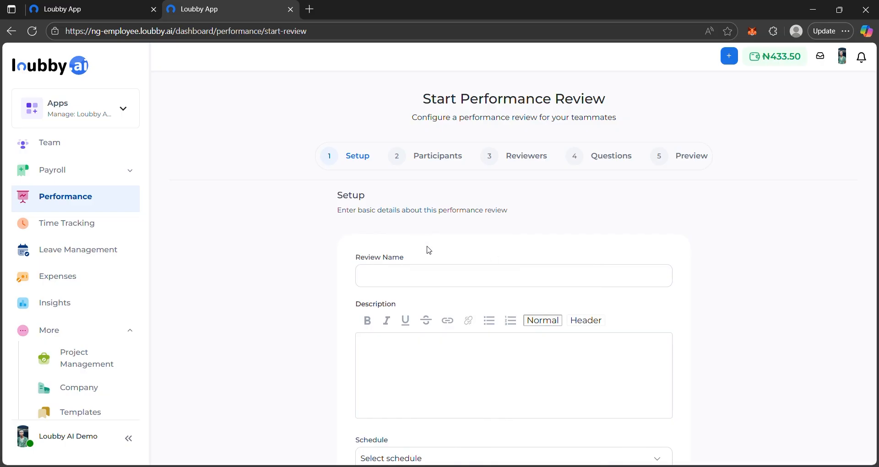
Step: Name the review Performance Review and describe it as "This is a performance review"
click(414, 275)
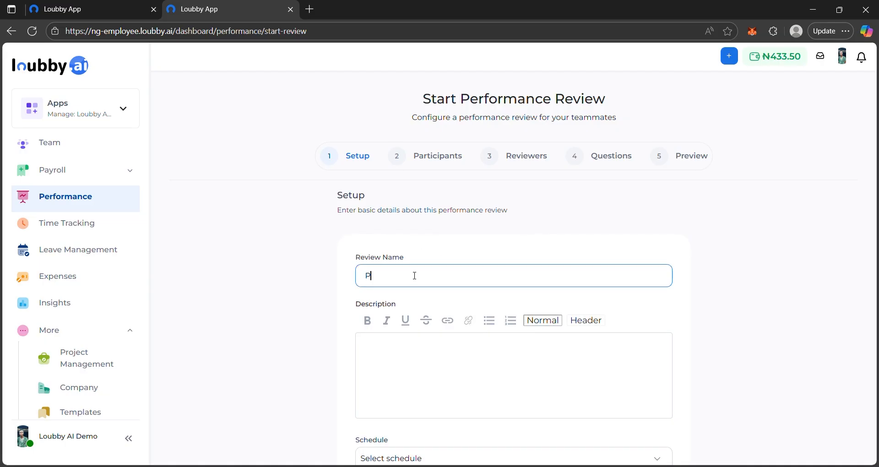
text(Performance Review)
click(409, 344)
text(This is a performance revie)
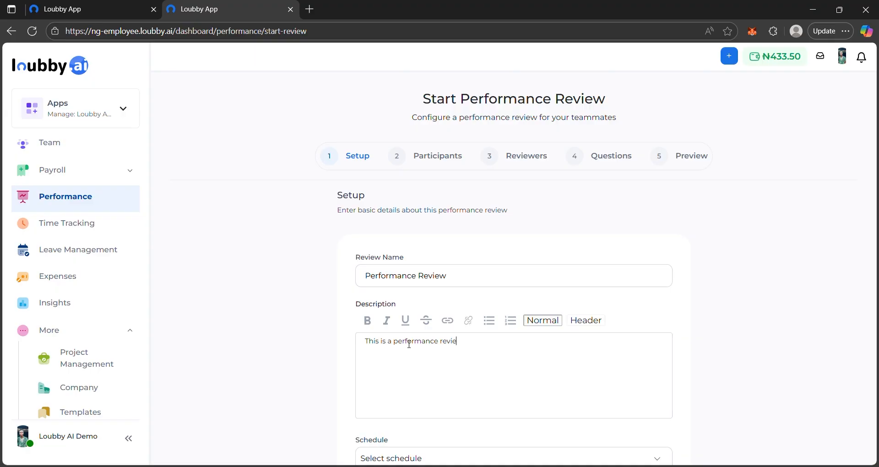
Step: Schedule the review as One Time Only with the start day 01/09/2025
scroll(537, 290, down, 5)
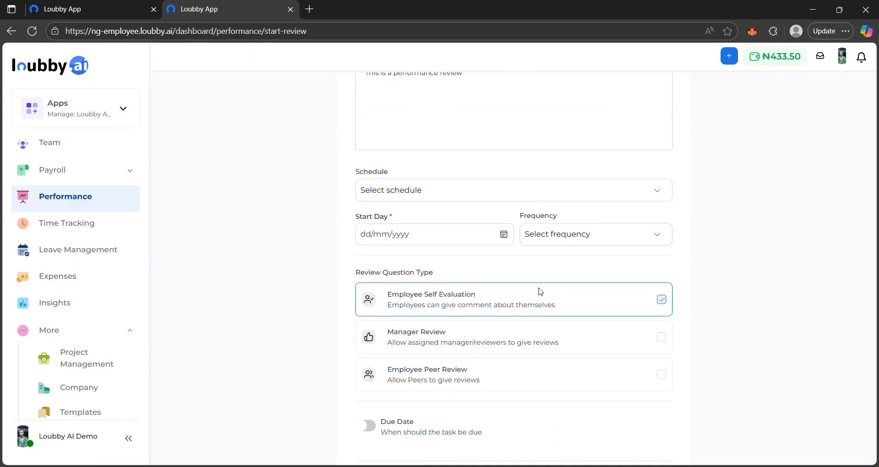
click(464, 195)
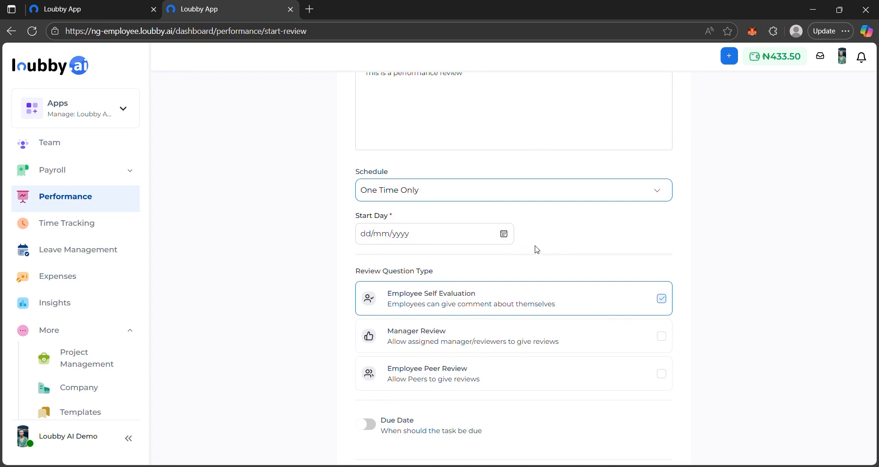
click(504, 234)
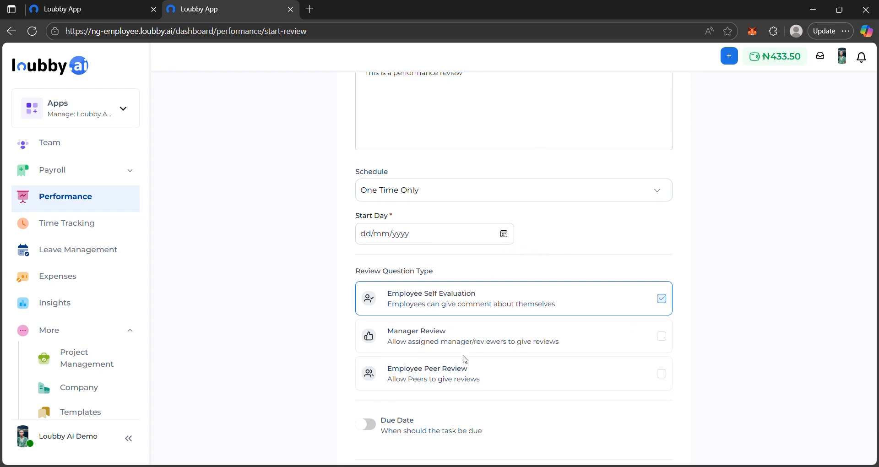
click(368, 375)
Step: Enable a due date for the review, choose the date and continue to the participants
scroll(568, 334, down, 2)
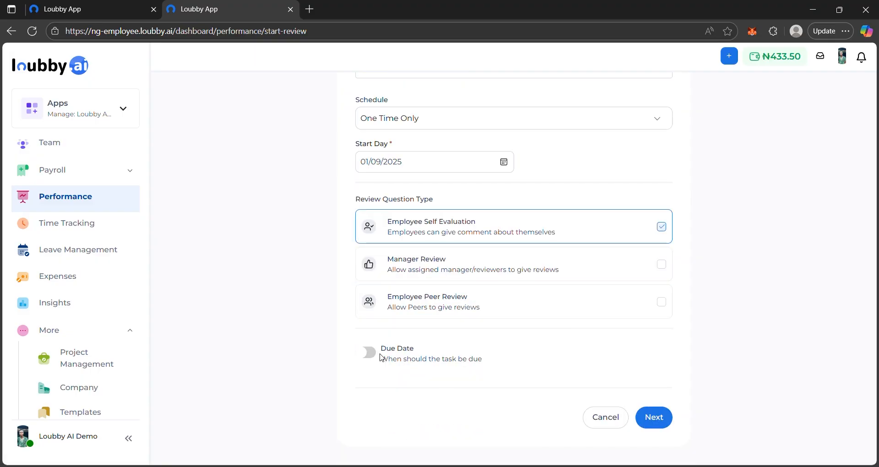
click(368, 353)
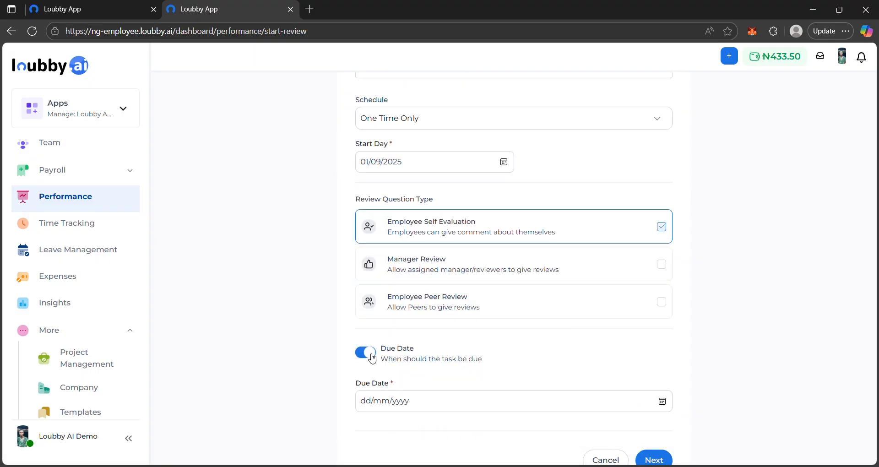
click(436, 361)
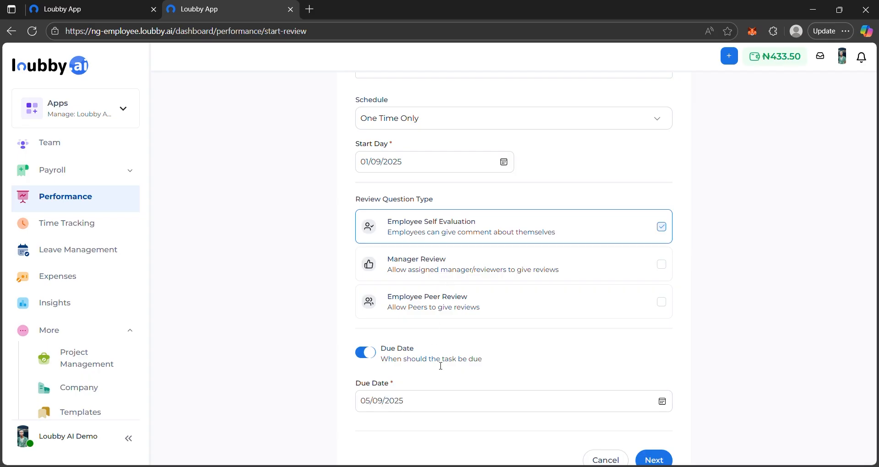
scroll(657, 412, down, 1)
click(657, 417)
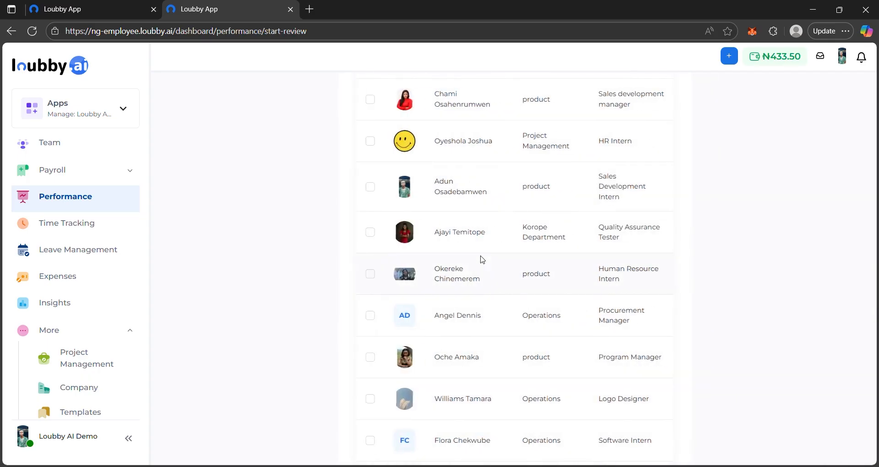
Step: Include all active team members as participants and continue to the reviewers
scroll(482, 259, up, 2)
click(359, 262)
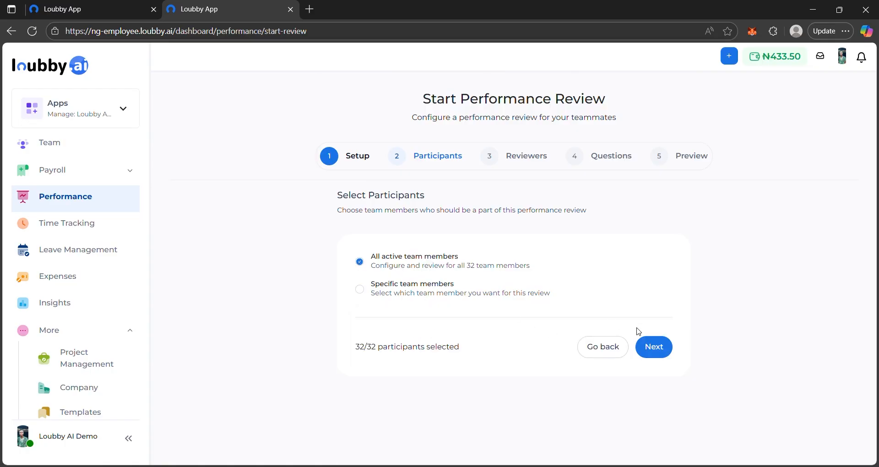
click(659, 348)
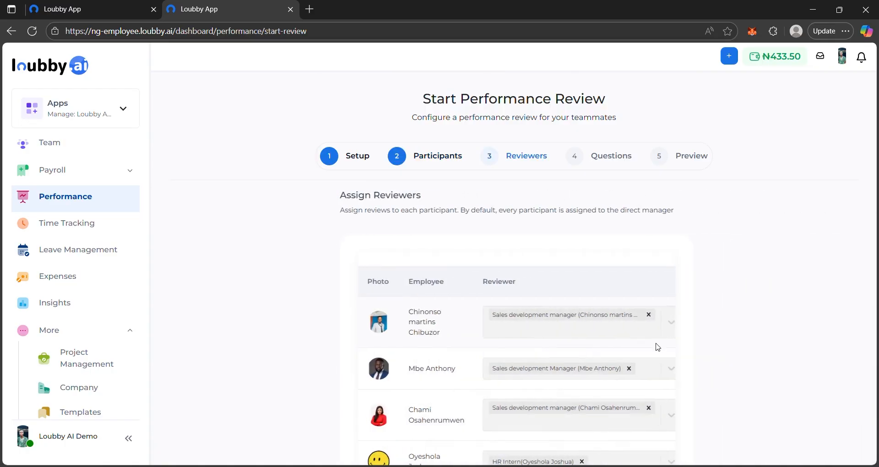
Step: Look through the reviewers assigned to the participants, keep the default assignments and continue to the review questions
scroll(452, 274, down, 15)
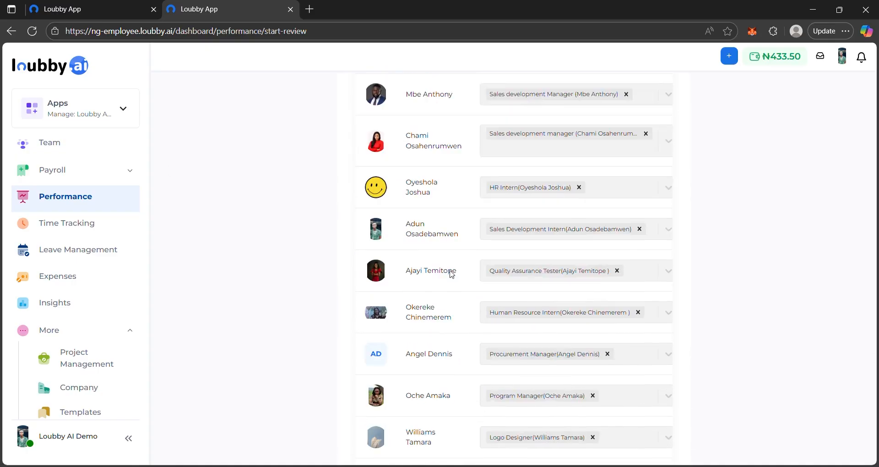
scroll(451, 273, down, 5)
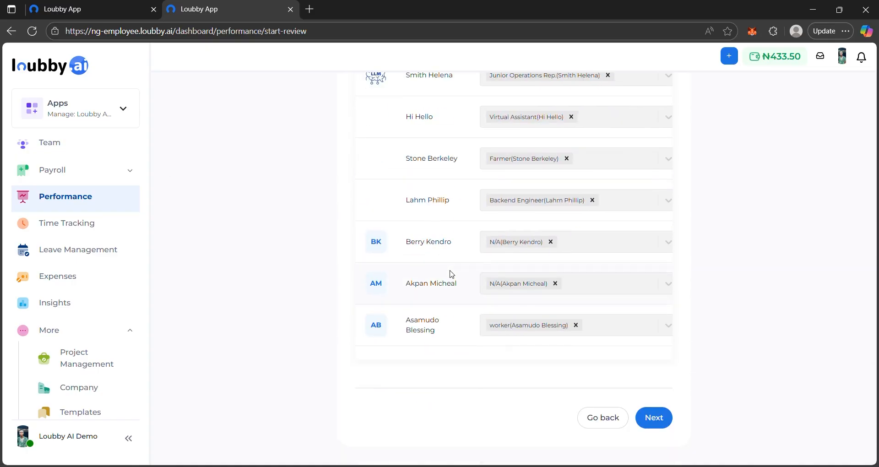
scroll(452, 274, up, 20)
scroll(453, 311, down, 20)
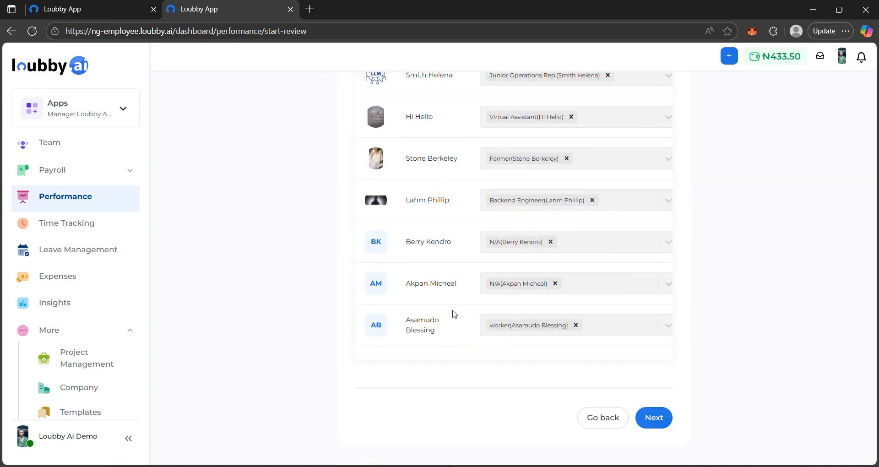
click(653, 418)
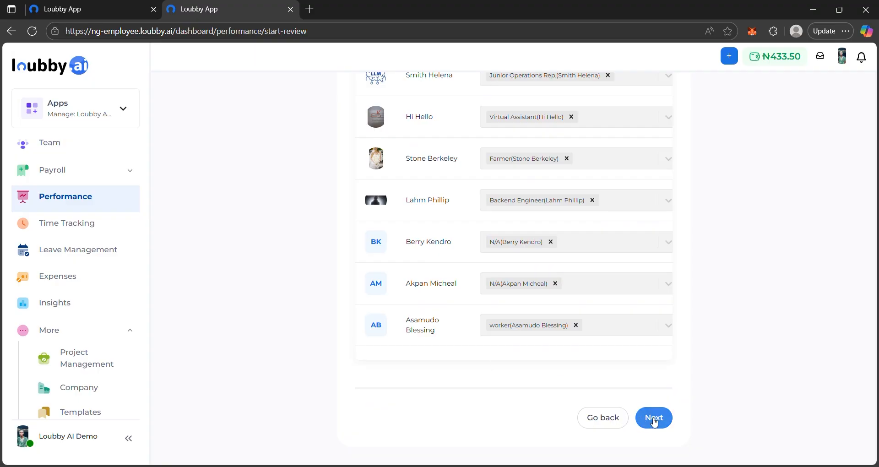
scroll(502, 275, up, 5)
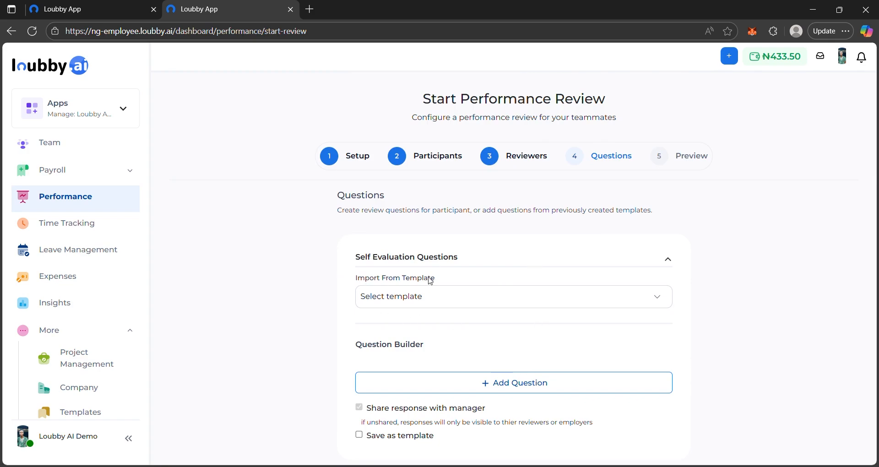
Step: Import the Performance Que Template into the self evaluation questions and look over the imported questions
click(491, 297)
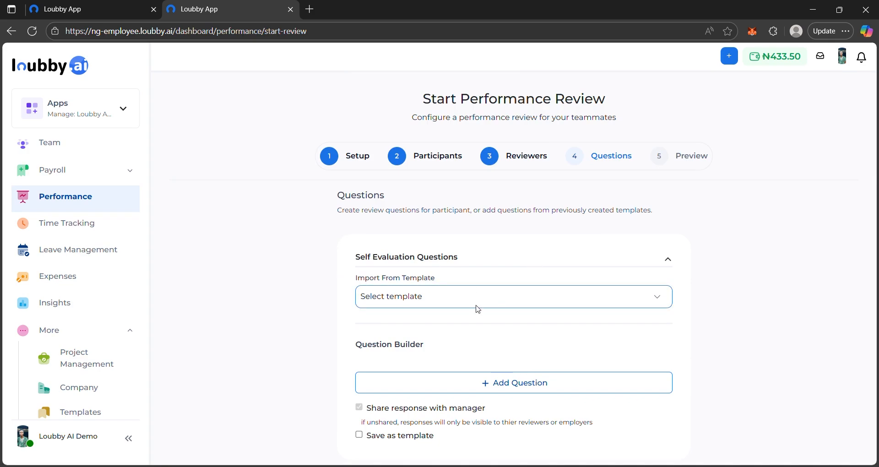
click(446, 335)
scroll(446, 335, down, 3)
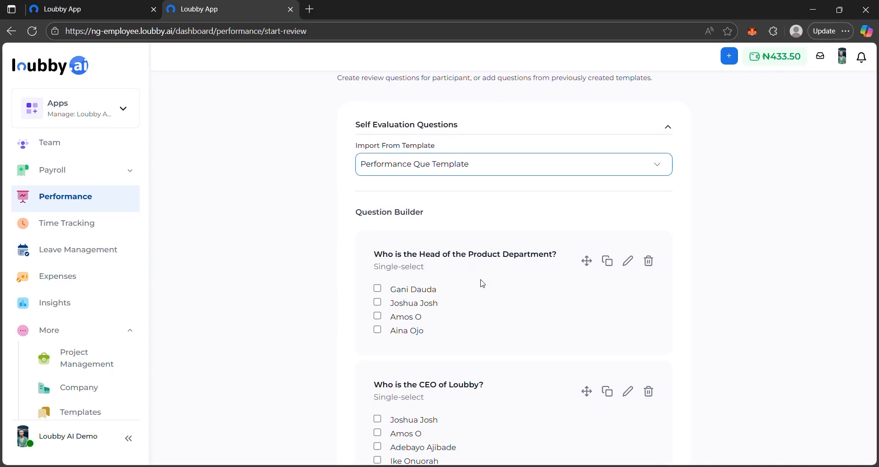
scroll(503, 273, down, 3)
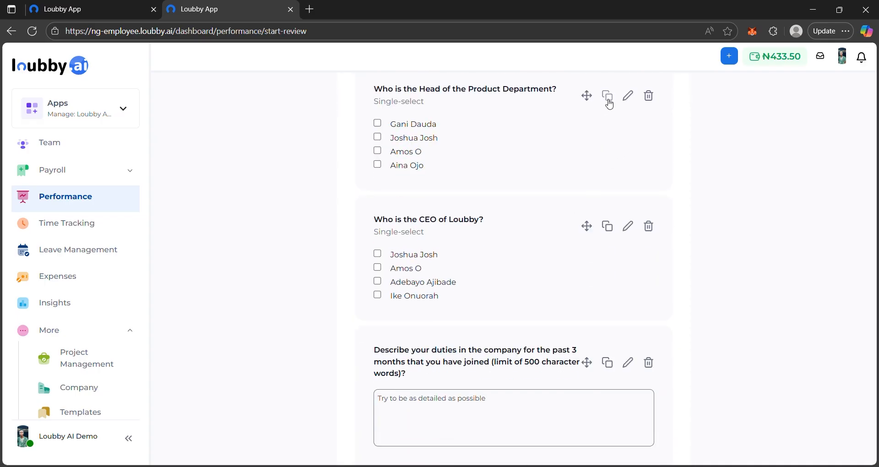
Step: Add another person's name as a fifth answer option to the question "Who is the Head of the Product Department?" and update the question
scroll(572, 185, up, 2)
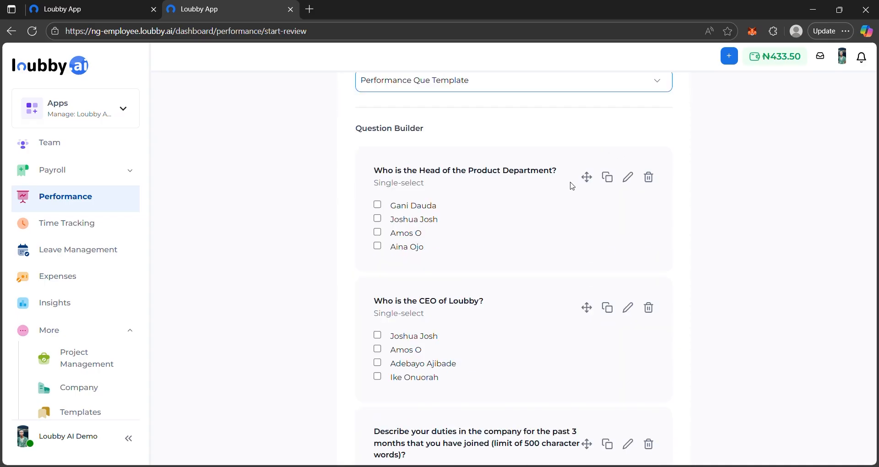
click(630, 183)
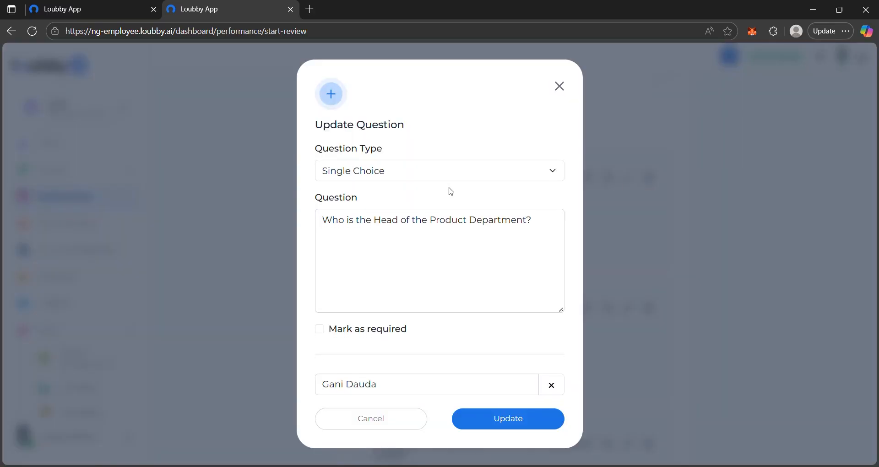
scroll(451, 191, down, 3)
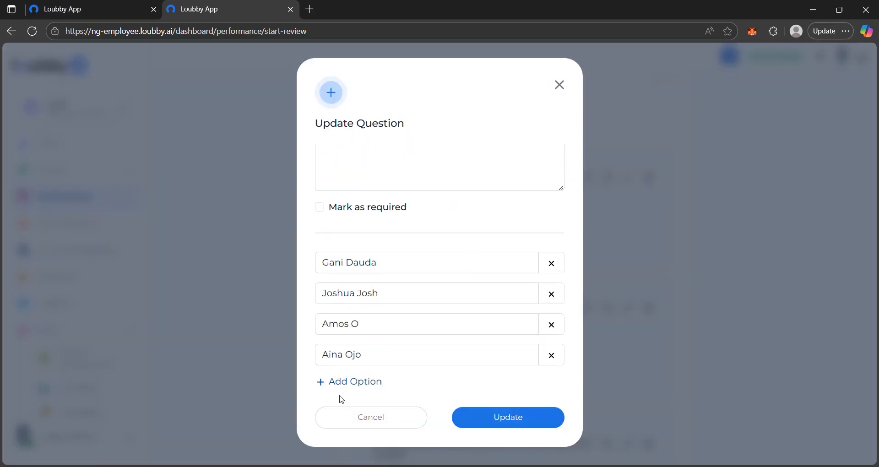
click(355, 384)
scroll(389, 375, down, 1)
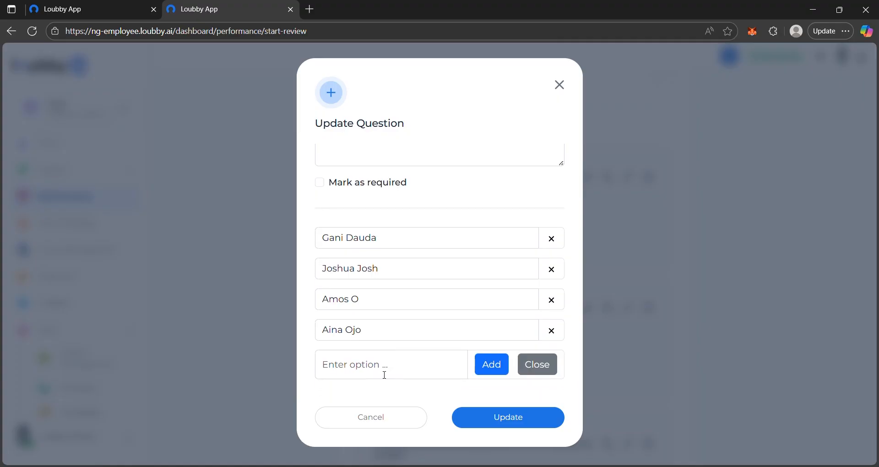
click(369, 367)
text(Nelson A)
click(491, 370)
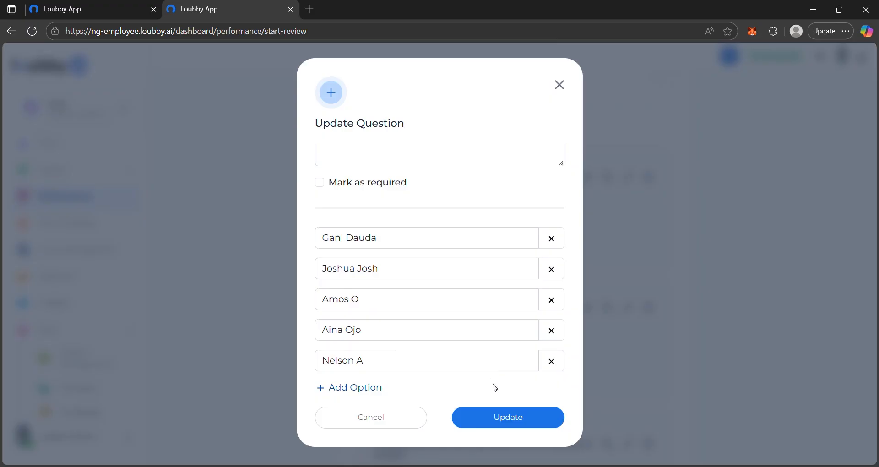
click(518, 417)
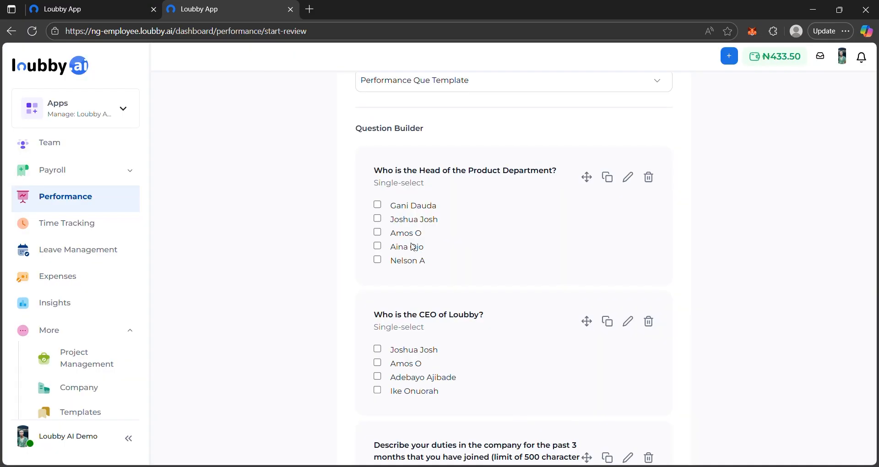
Step: Continue from the questions to the preview, check the review's details and submit the performance review
scroll(434, 225, up, 5)
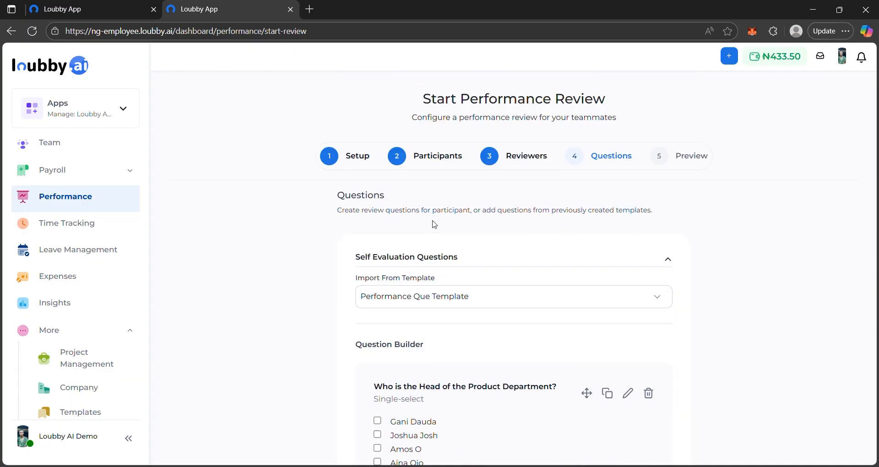
scroll(434, 224, down, 10)
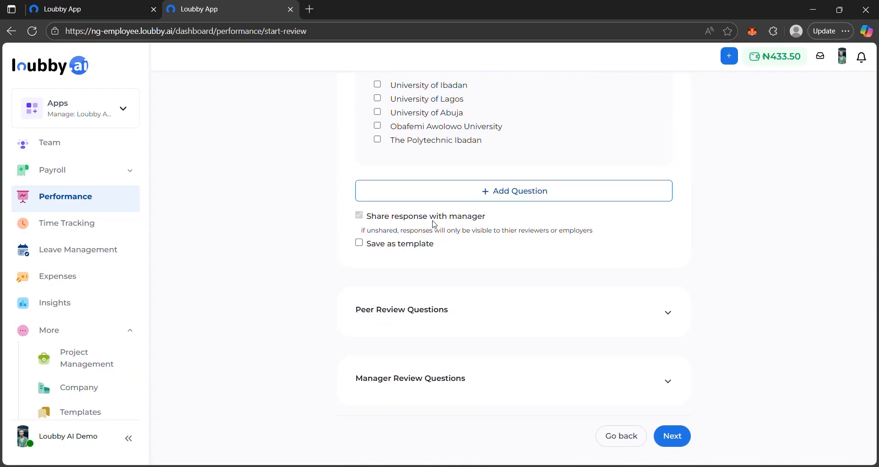
click(672, 436)
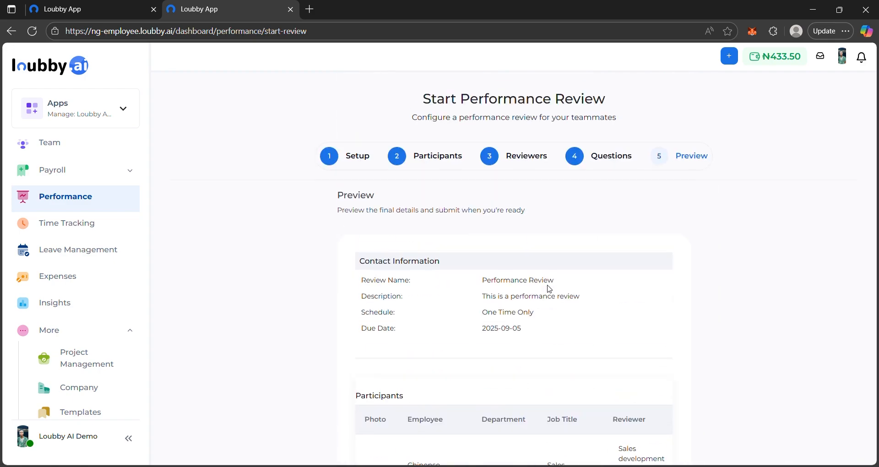
scroll(545, 253, down, 10)
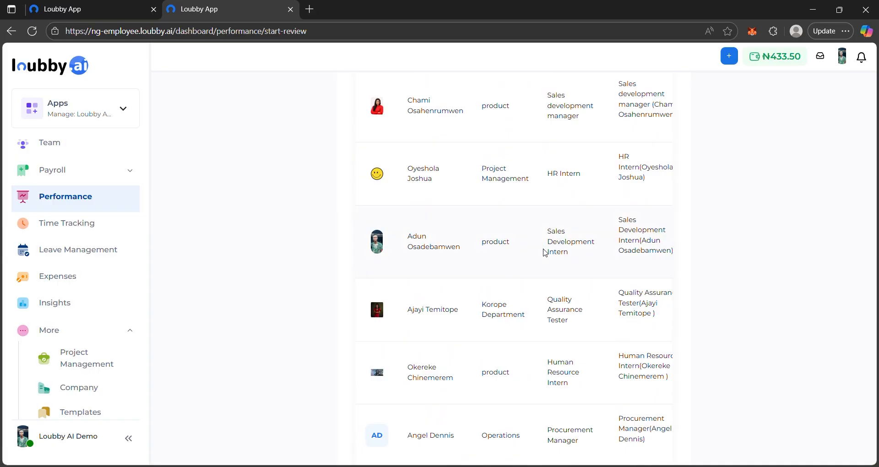
scroll(544, 253, down, 15)
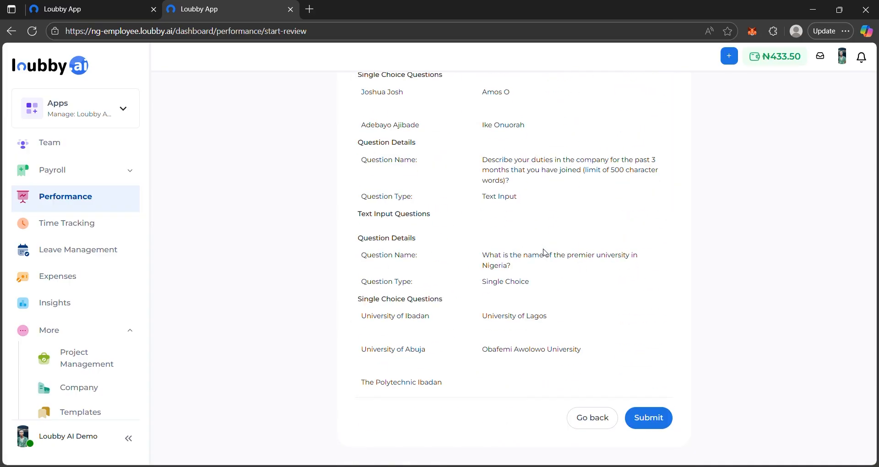
click(647, 414)
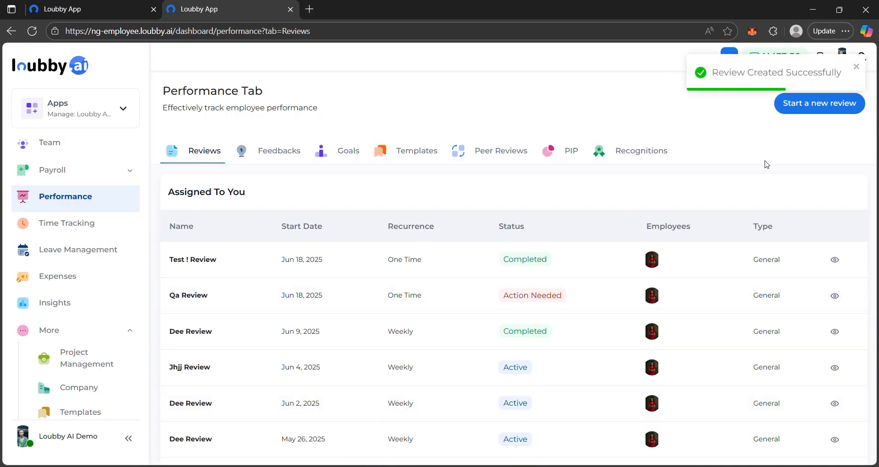
Step: Go to the templates overview, view the blank form for a new review template and close it without creating one
scroll(70, 354, down, 3)
click(93, 297)
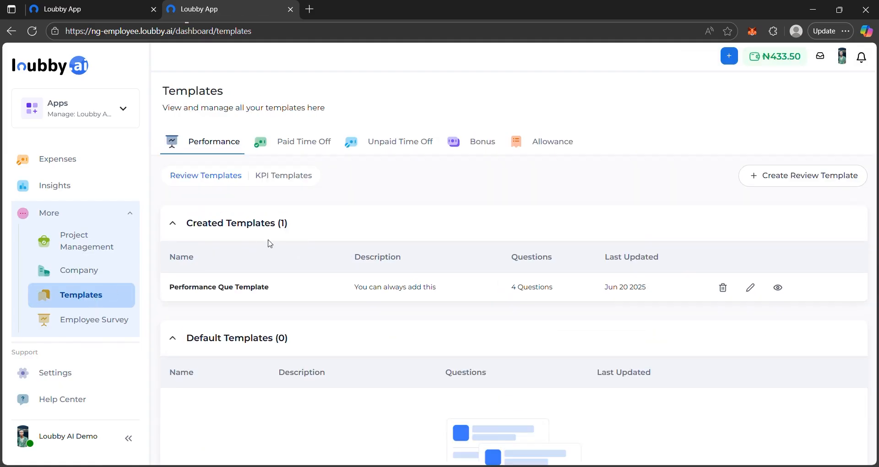
click(802, 179)
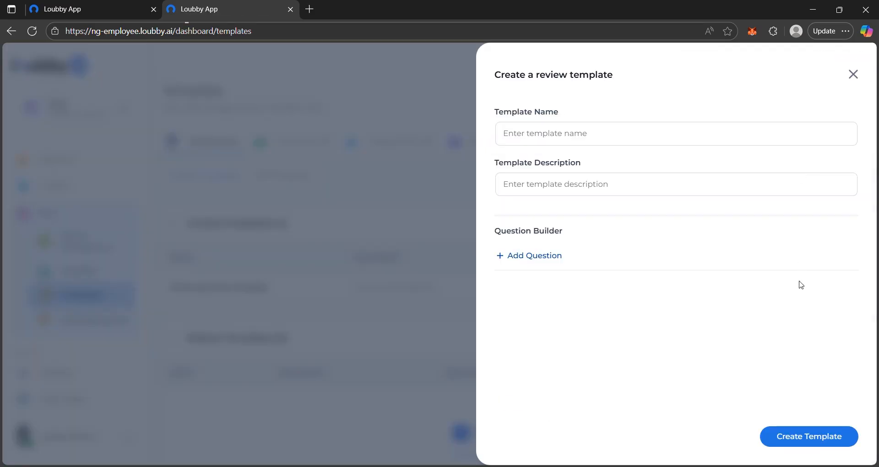
click(418, 228)
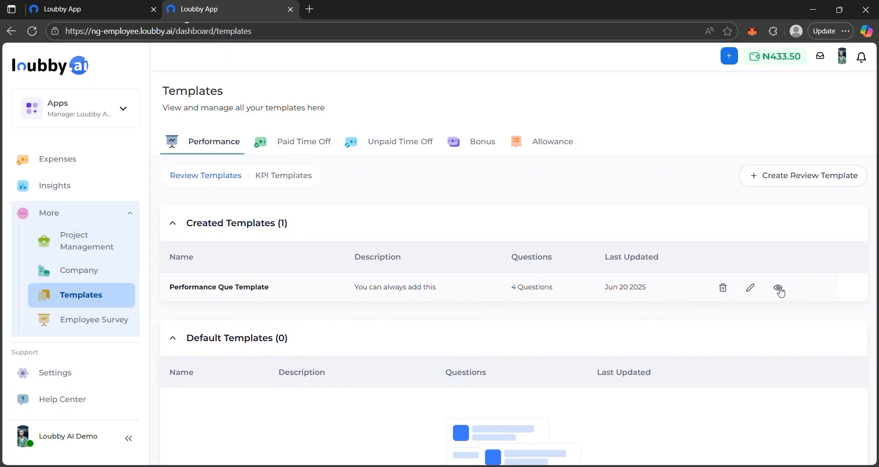
Step: View the description and questions of the Performance Que Template, close it and show the Paid Time Off templates
click(777, 288)
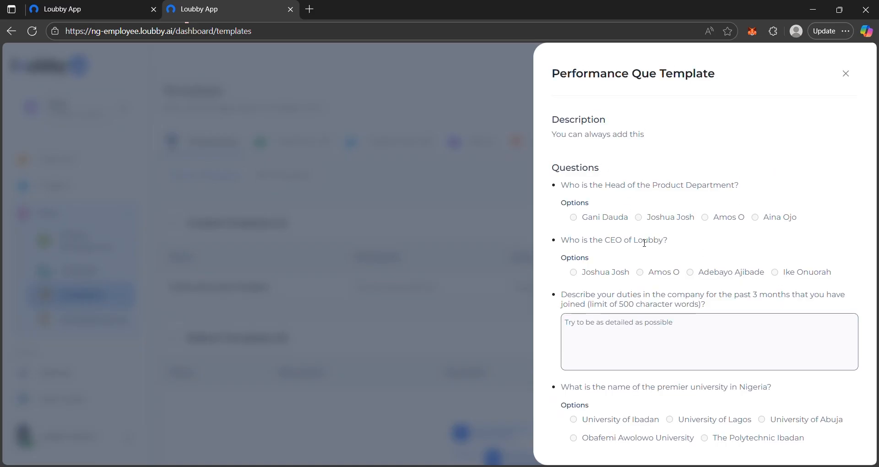
click(509, 284)
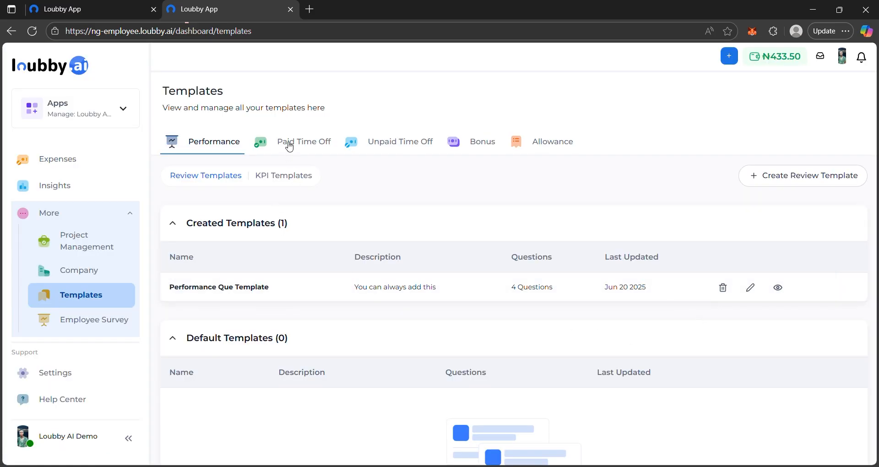
click(326, 143)
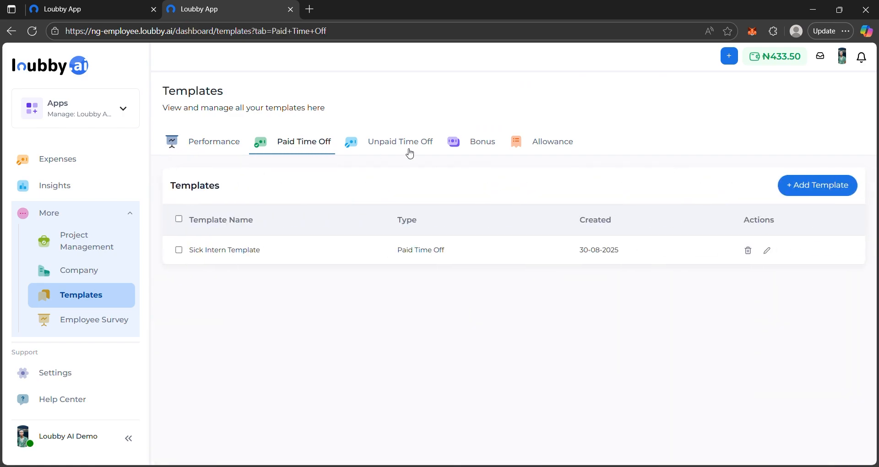